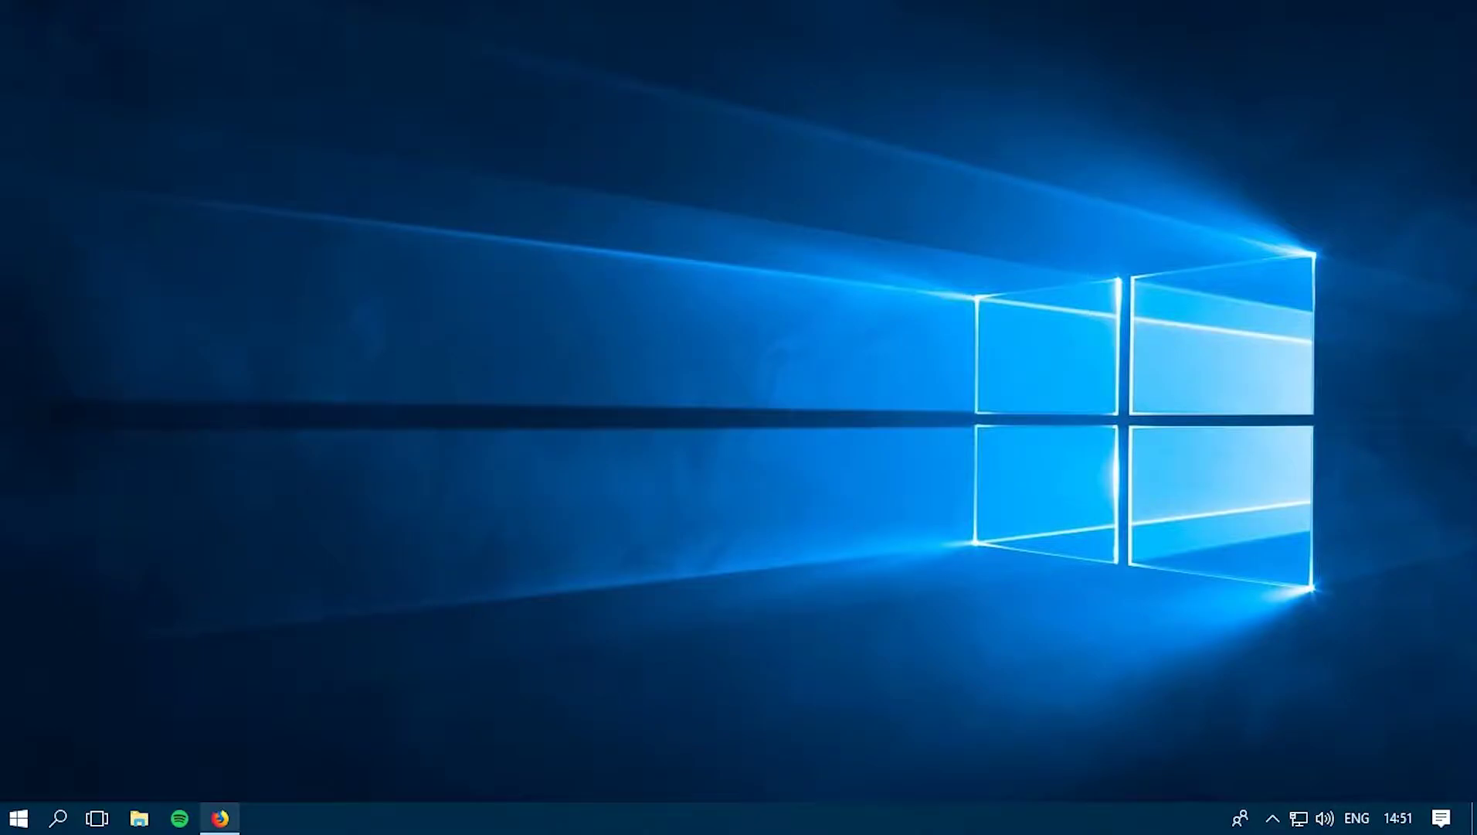
Step: Switch to Firefox, look over the justinmaller.com homepage and open the site's Wallpapers page
{"action": "left_click", "coordinate": [220, 817]}
{"action": "left_click_drag", "start_coordinate": [452, 59], "coordinate": [308, 59]}
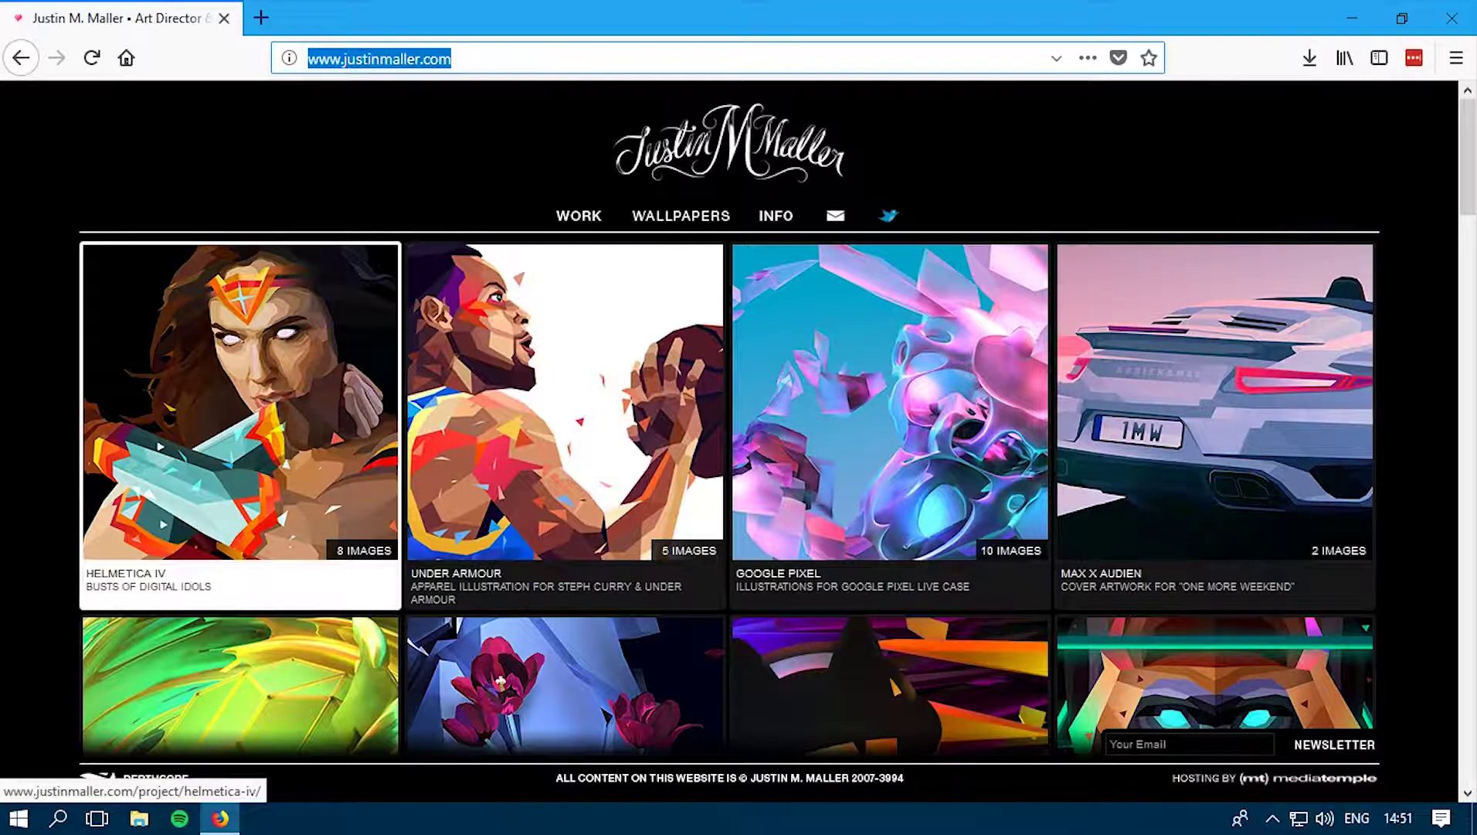
{"action": "scroll", "coordinate": [564, 433], "scroll_direction": "down", "scroll_amount": 10}
{"action": "scroll", "coordinate": [564, 432], "scroll_direction": "down", "scroll_amount": 5}
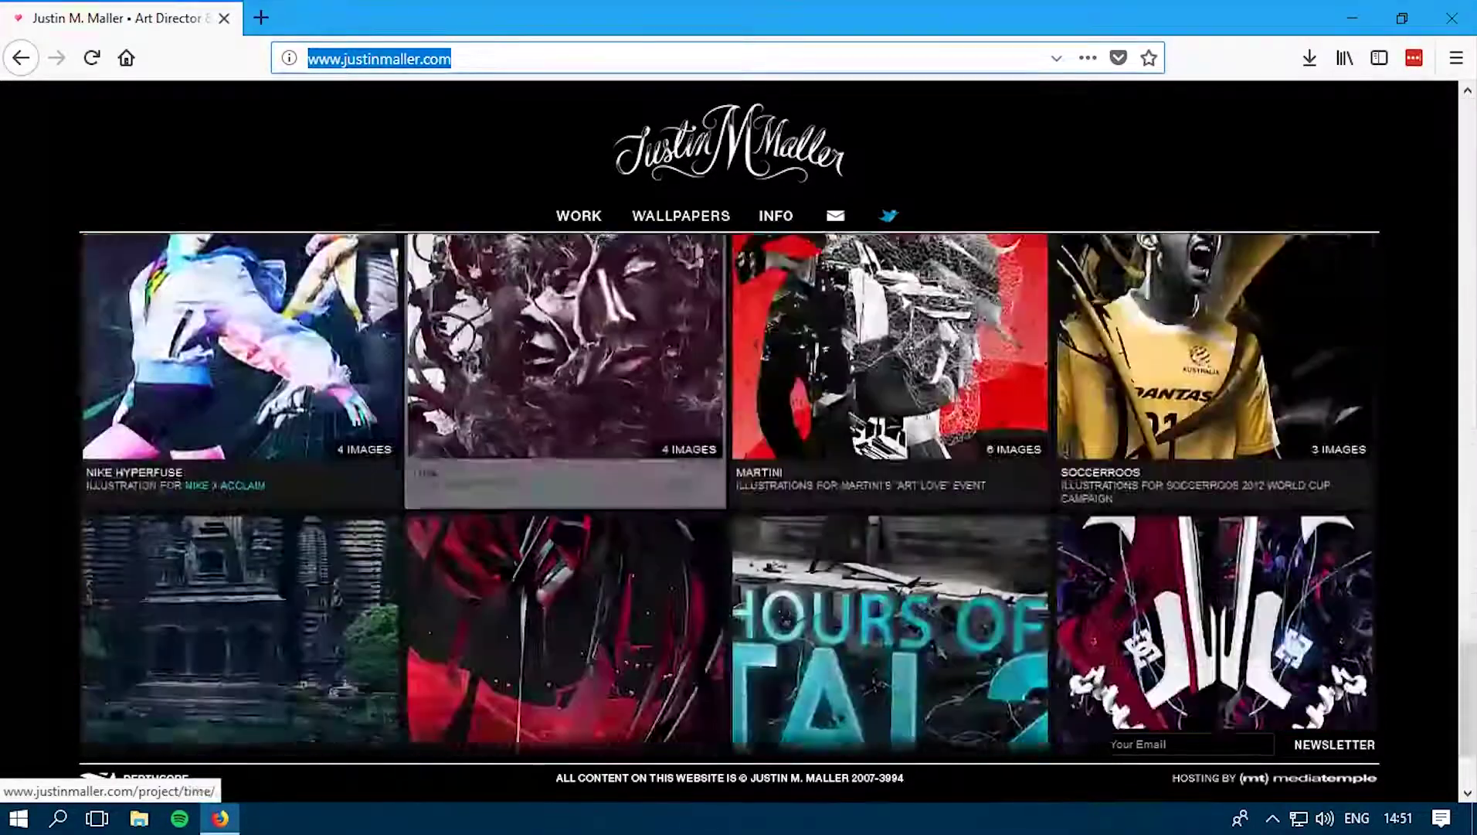
{"action": "scroll", "coordinate": [501, 680], "scroll_direction": "up", "scroll_amount": 15}
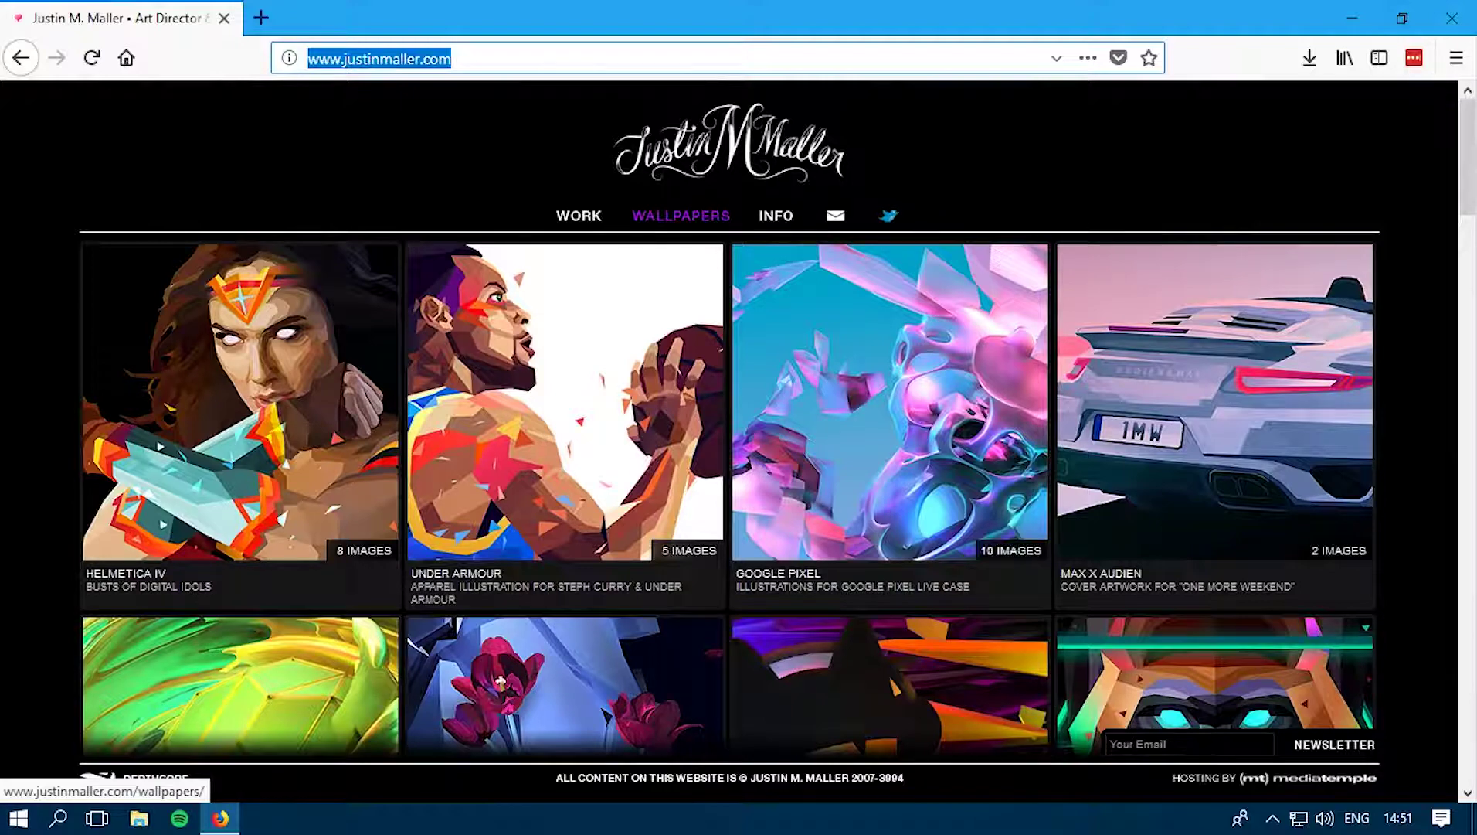
{"action": "left_click", "coordinate": [681, 215]}
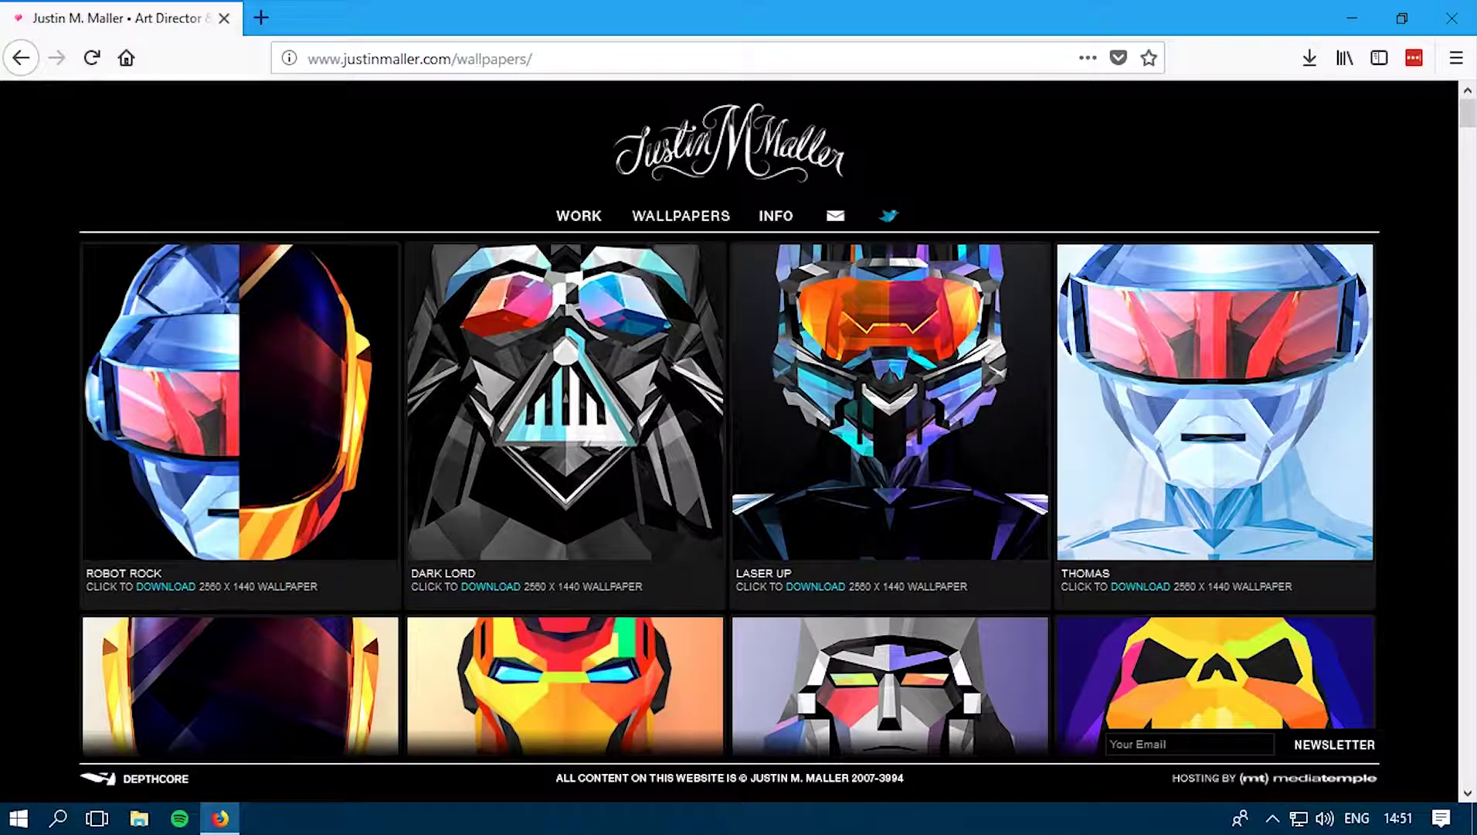
Step: Browse the wallpaper gallery and open the Winterborn wallpaper's page
{"action": "scroll", "coordinate": [727, 255], "scroll_direction": "down", "scroll_amount": 20}
{"action": "scroll", "coordinate": [888, 301], "scroll_direction": "down", "scroll_amount": 20}
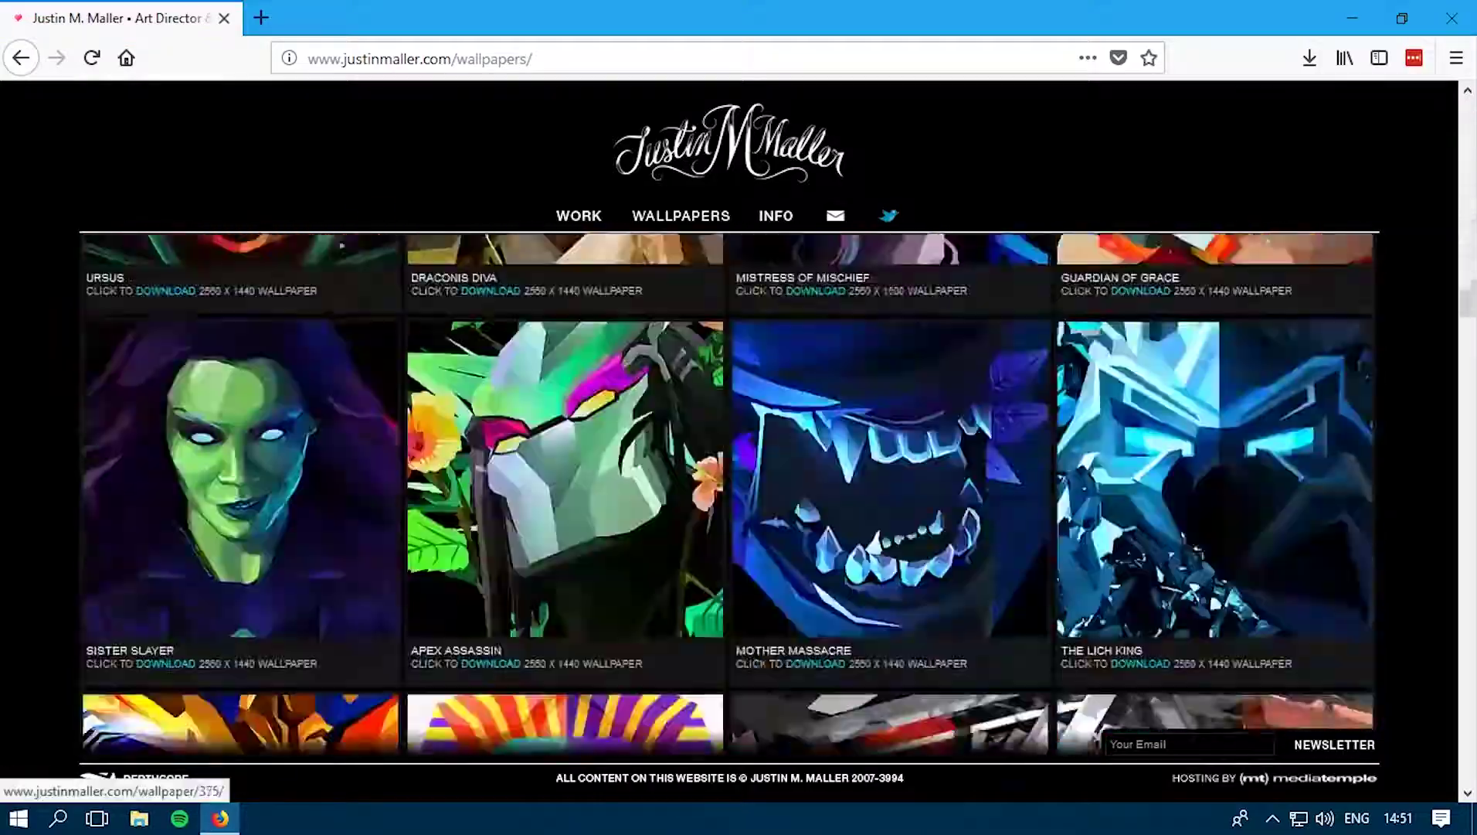
{"action": "scroll", "coordinate": [889, 371], "scroll_direction": "up", "scroll_amount": 20}
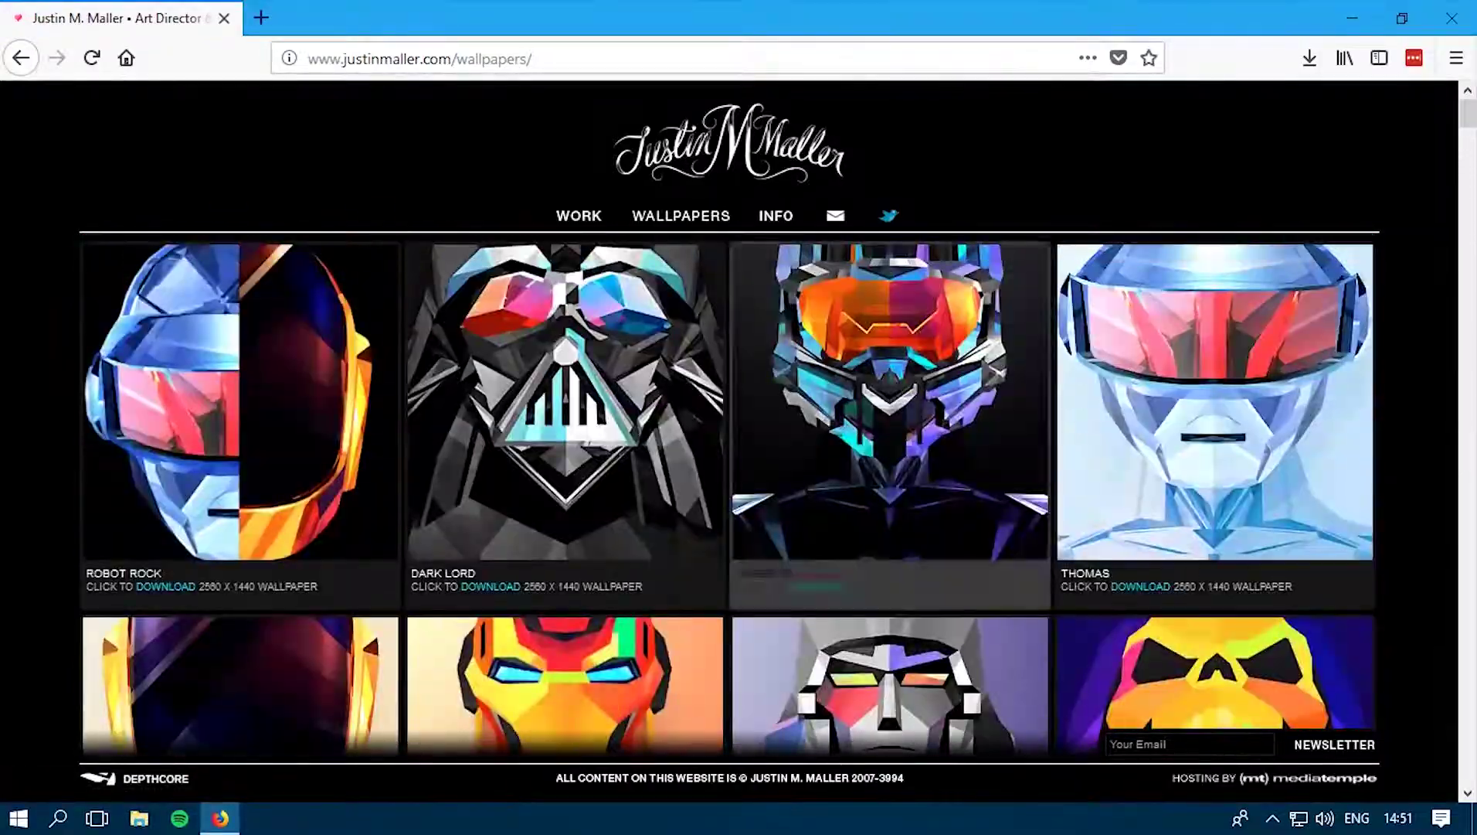
{"action": "scroll", "coordinate": [564, 541], "scroll_direction": "down", "scroll_amount": 15}
{"action": "scroll", "coordinate": [564, 495], "scroll_direction": "down", "scroll_amount": 6}
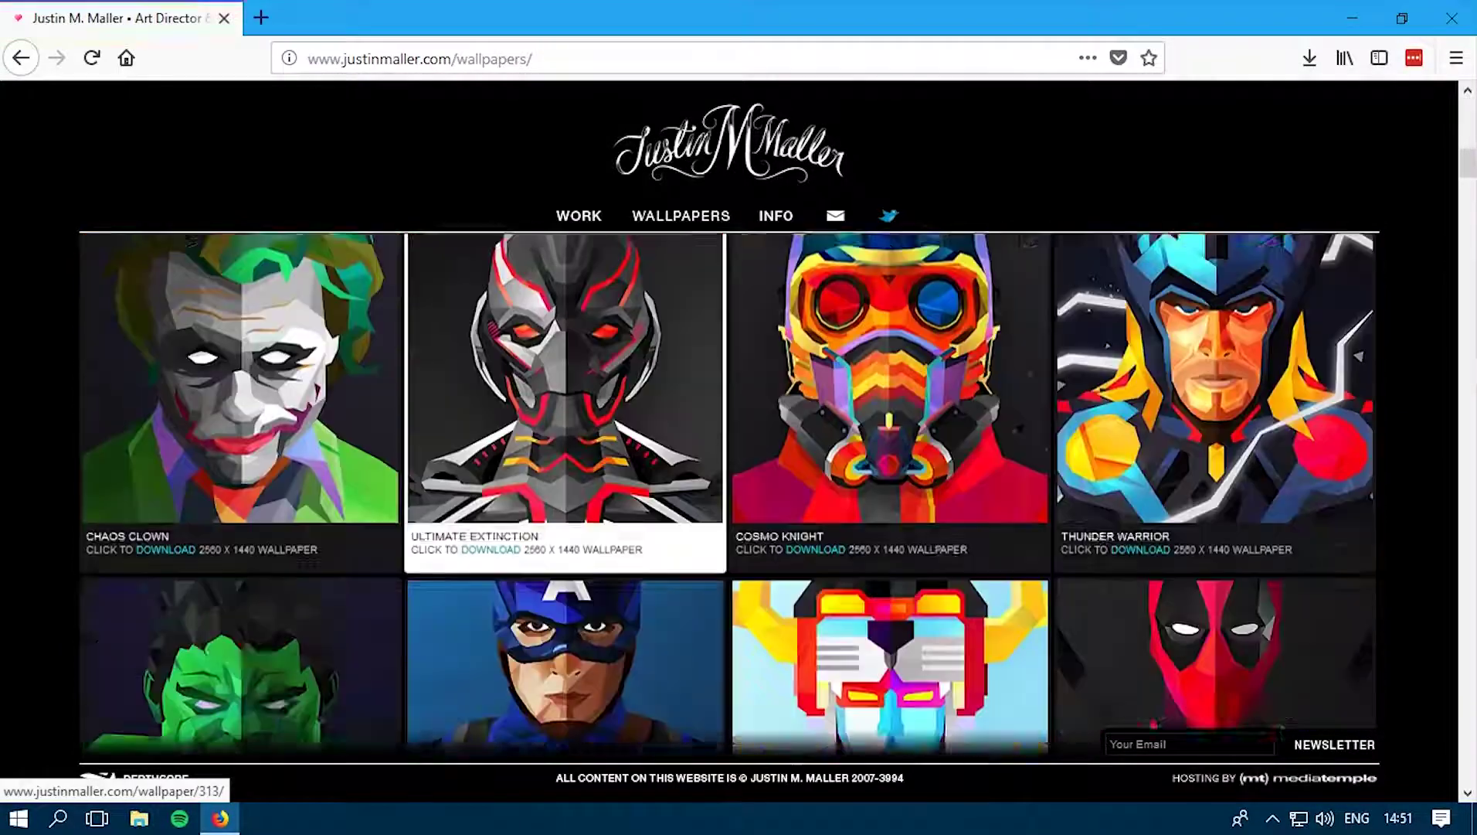
{"action": "scroll", "coordinate": [564, 464], "scroll_direction": "up", "scroll_amount": 10}
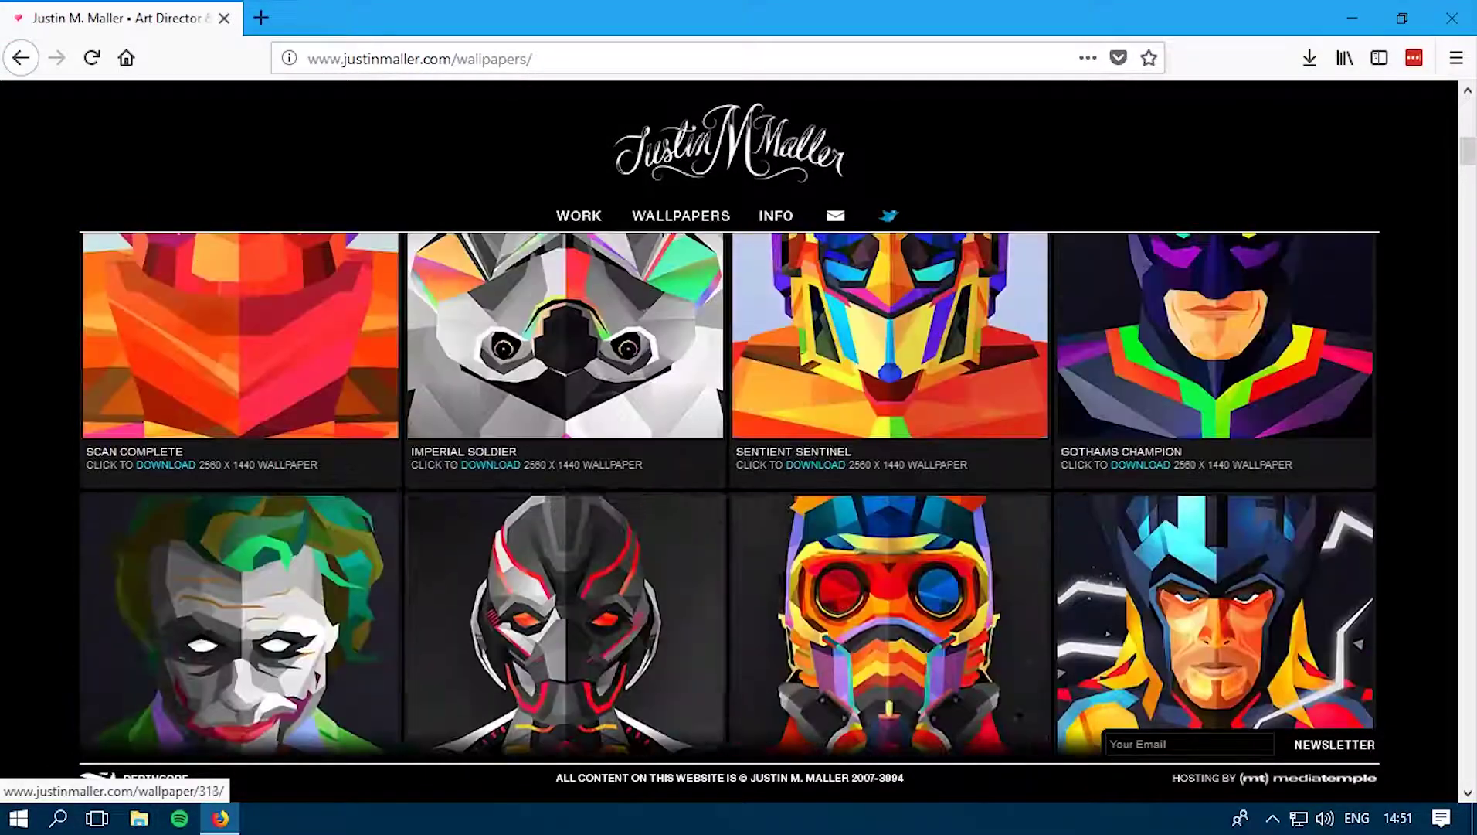
{"action": "scroll", "coordinate": [564, 464], "scroll_direction": "down", "scroll_amount": 20}
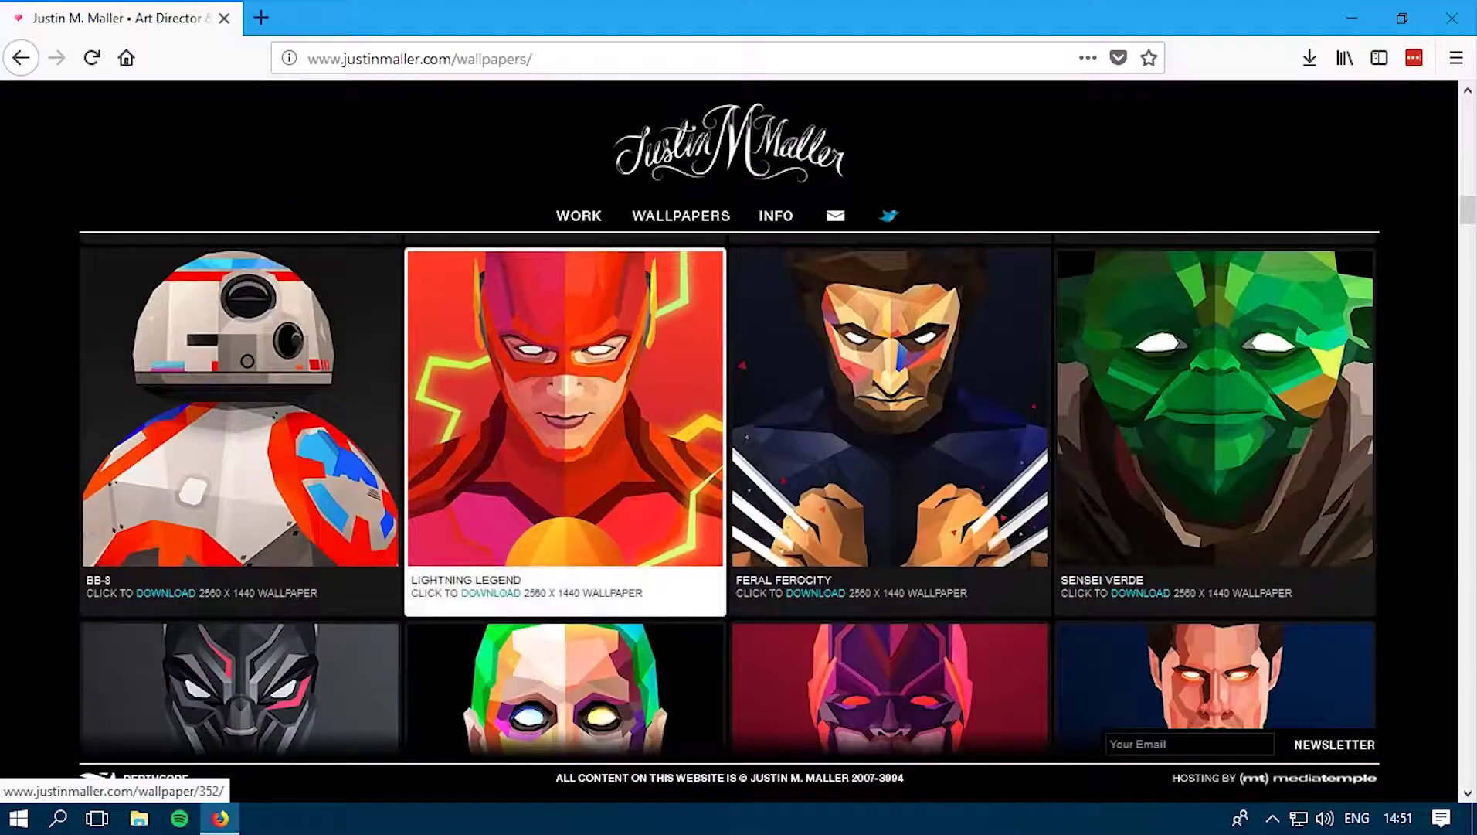
{"action": "scroll", "coordinate": [564, 463], "scroll_direction": "down", "scroll_amount": 8}
{"action": "scroll", "coordinate": [564, 463], "scroll_direction": "up", "scroll_amount": 3}
{"action": "scroll", "coordinate": [564, 463], "scroll_direction": "down", "scroll_amount": 3}
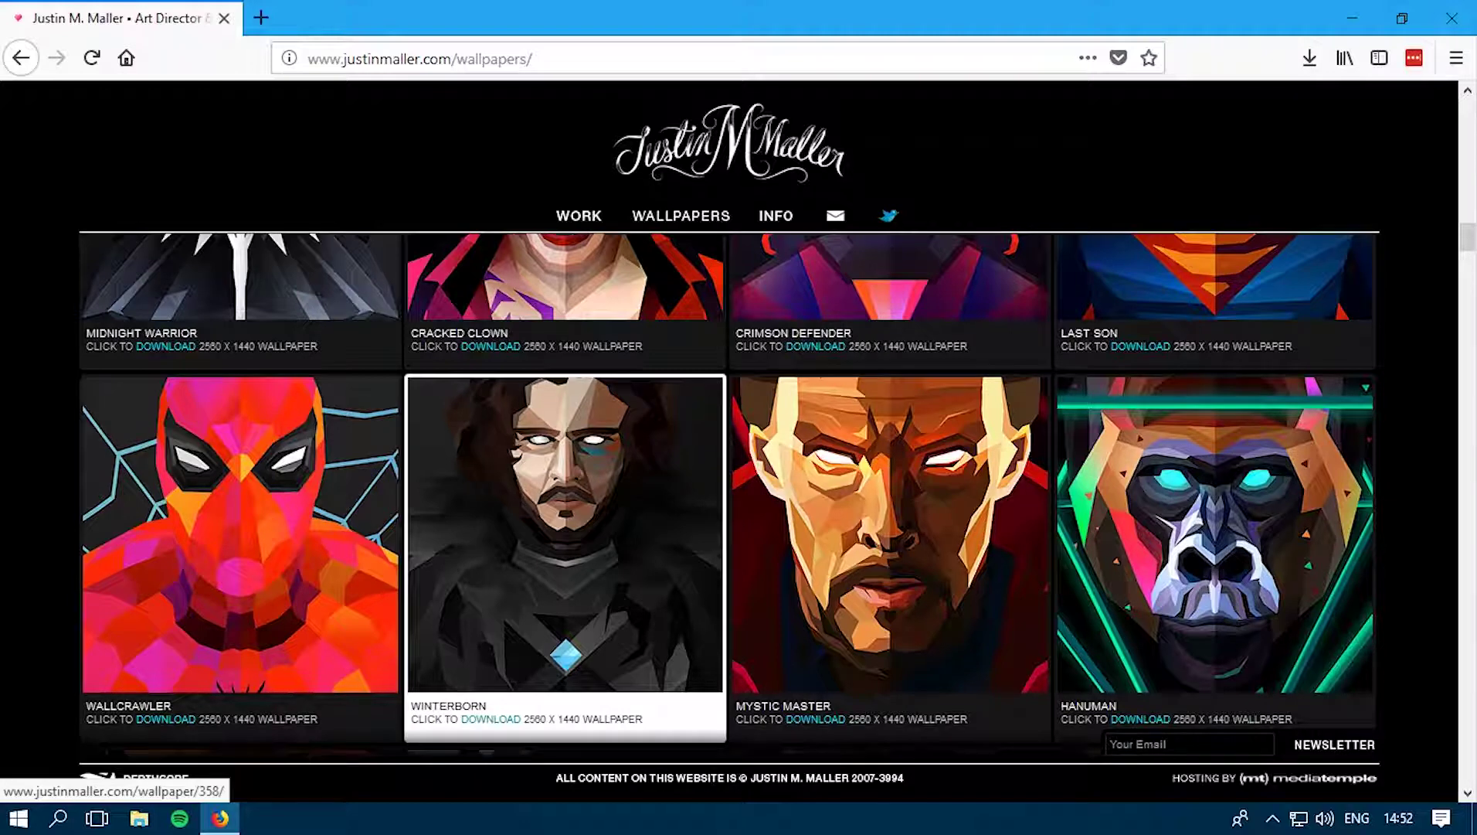
{"action": "left_click", "coordinate": [565, 533]}
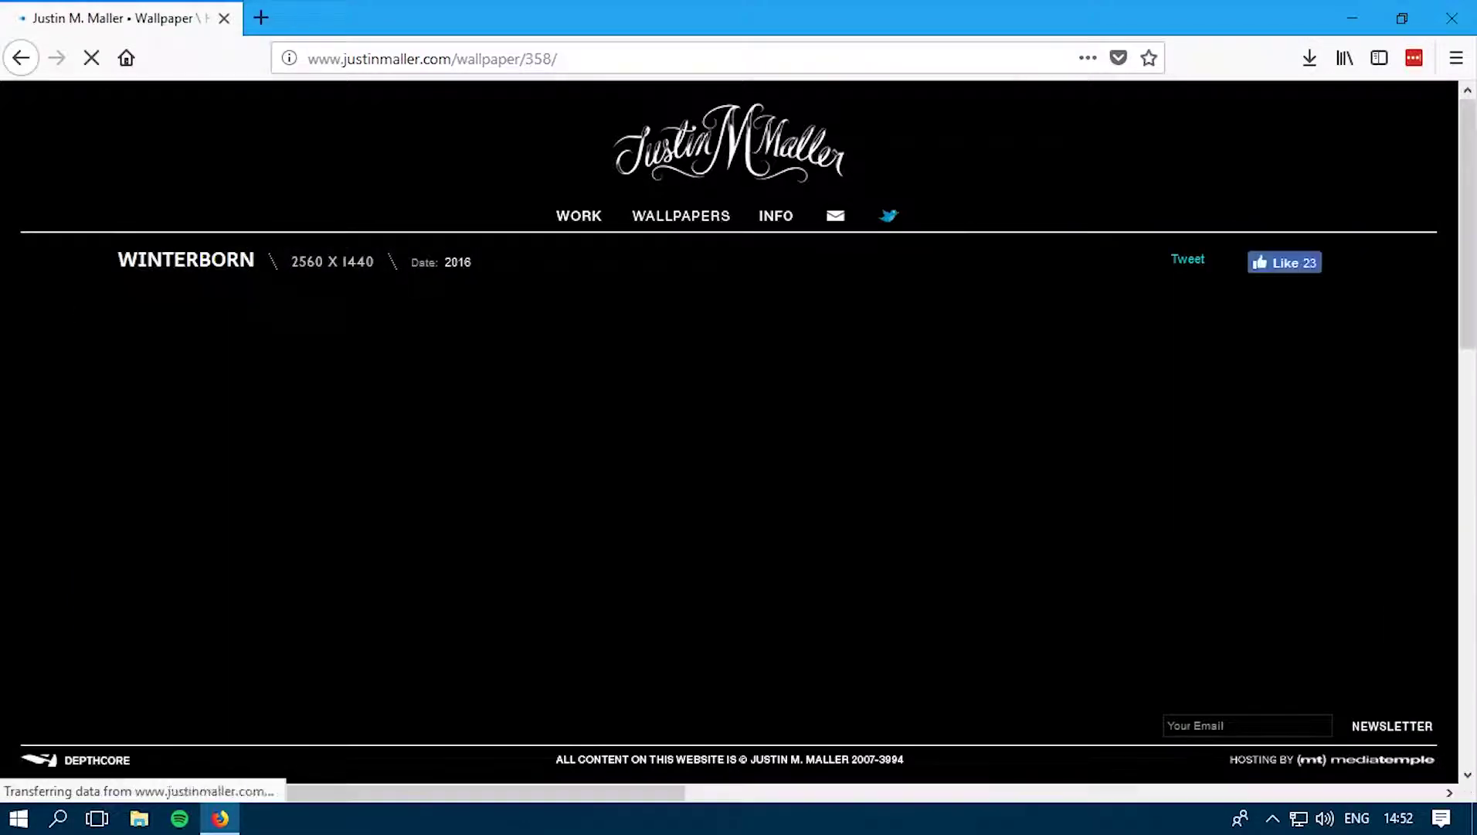
Step: Examine the full-size Winterborn wallpaper, including the centre and lower part of the image
{"action": "scroll", "coordinate": [729, 433], "scroll_direction": "down", "scroll_amount": 6}
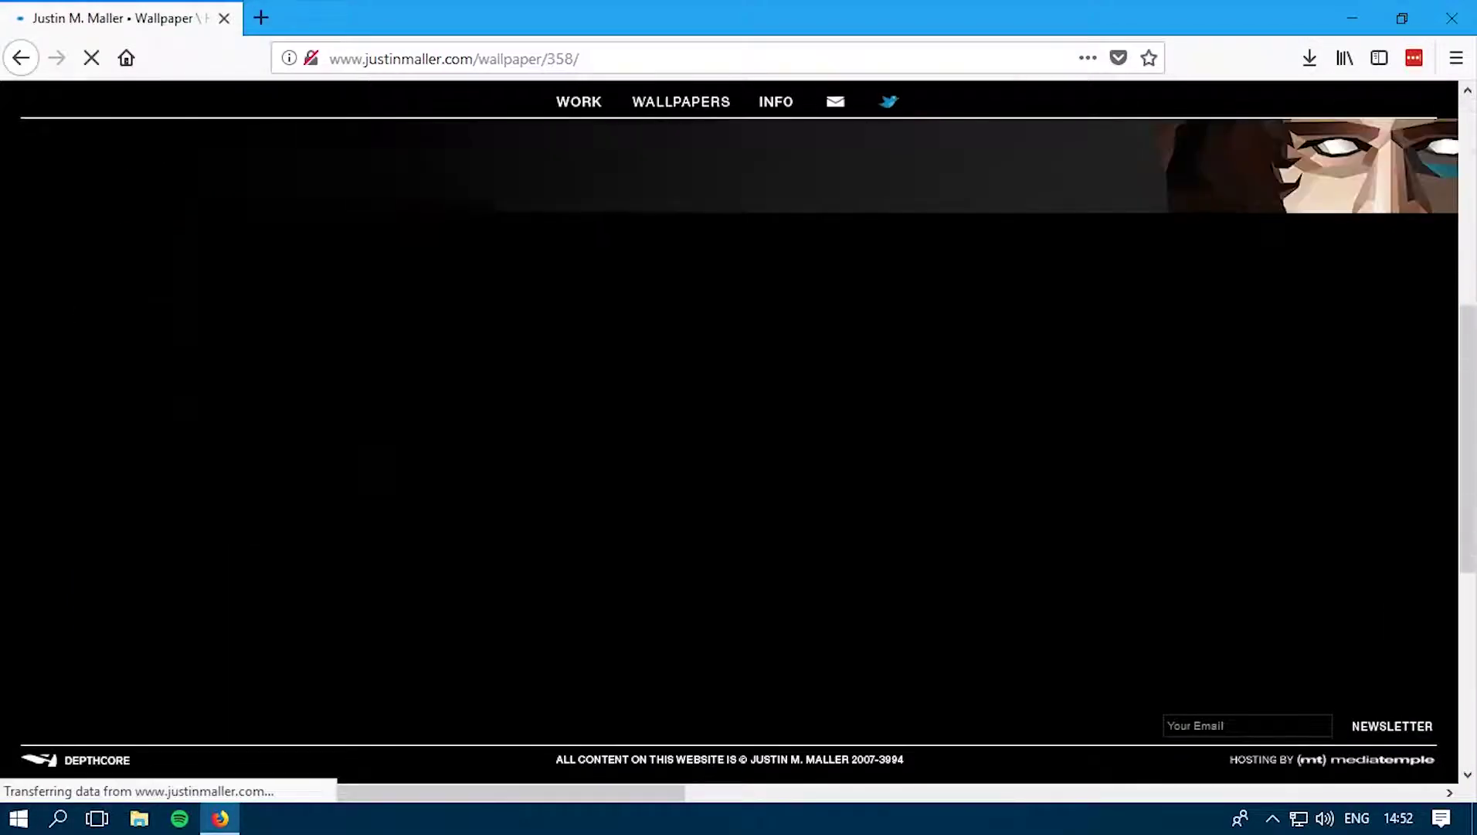
{"action": "scroll", "coordinate": [729, 433], "scroll_direction": "up", "scroll_amount": 4}
{"action": "scroll", "coordinate": [730, 386], "scroll_direction": "down", "scroll_amount": 5}
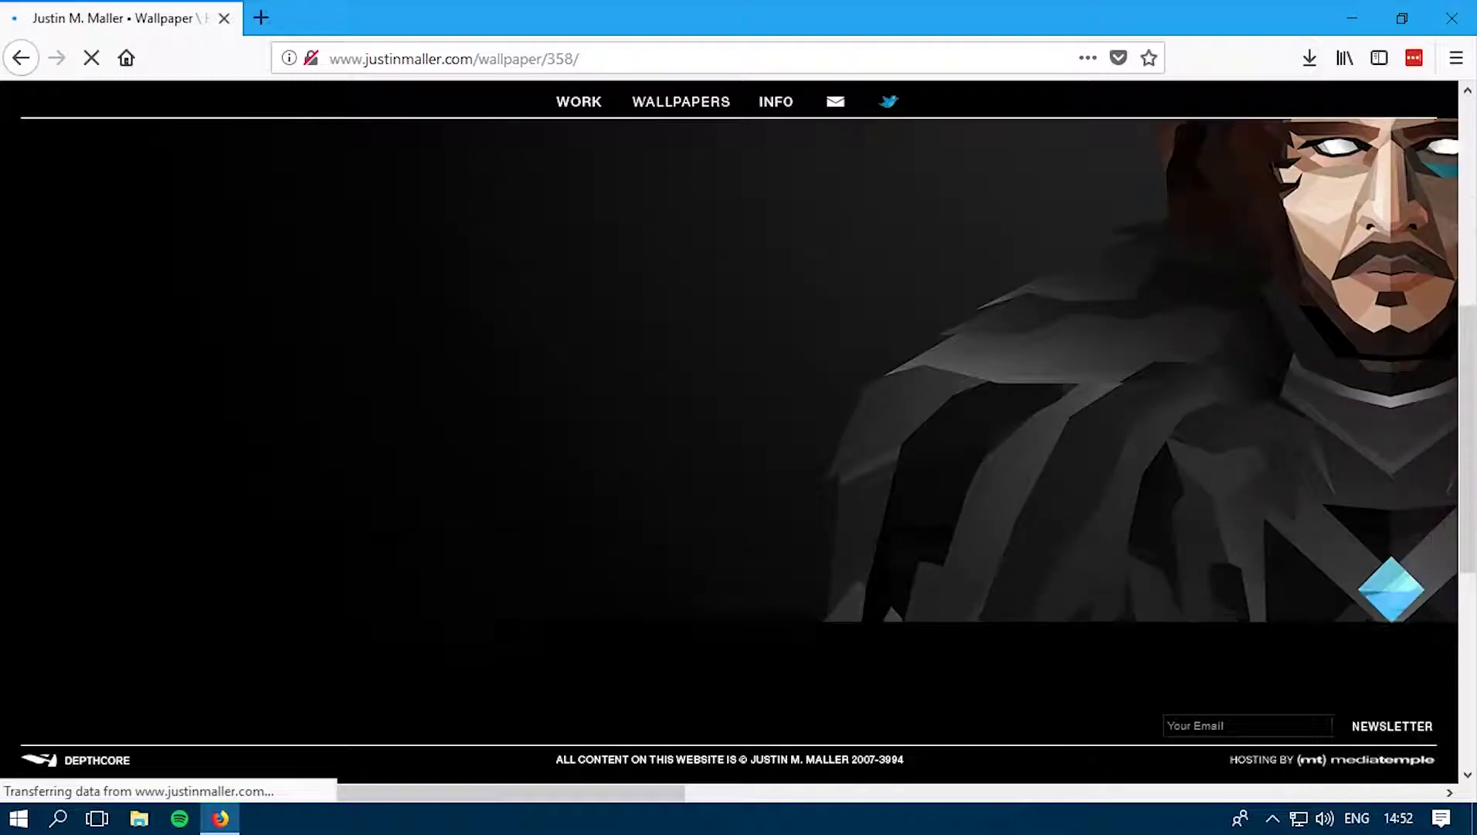
{"action": "left_click_drag", "start_coordinate": [511, 792], "coordinate": [877, 792]}
{"action": "scroll", "coordinate": [730, 431], "scroll_direction": "up", "scroll_amount": 6}
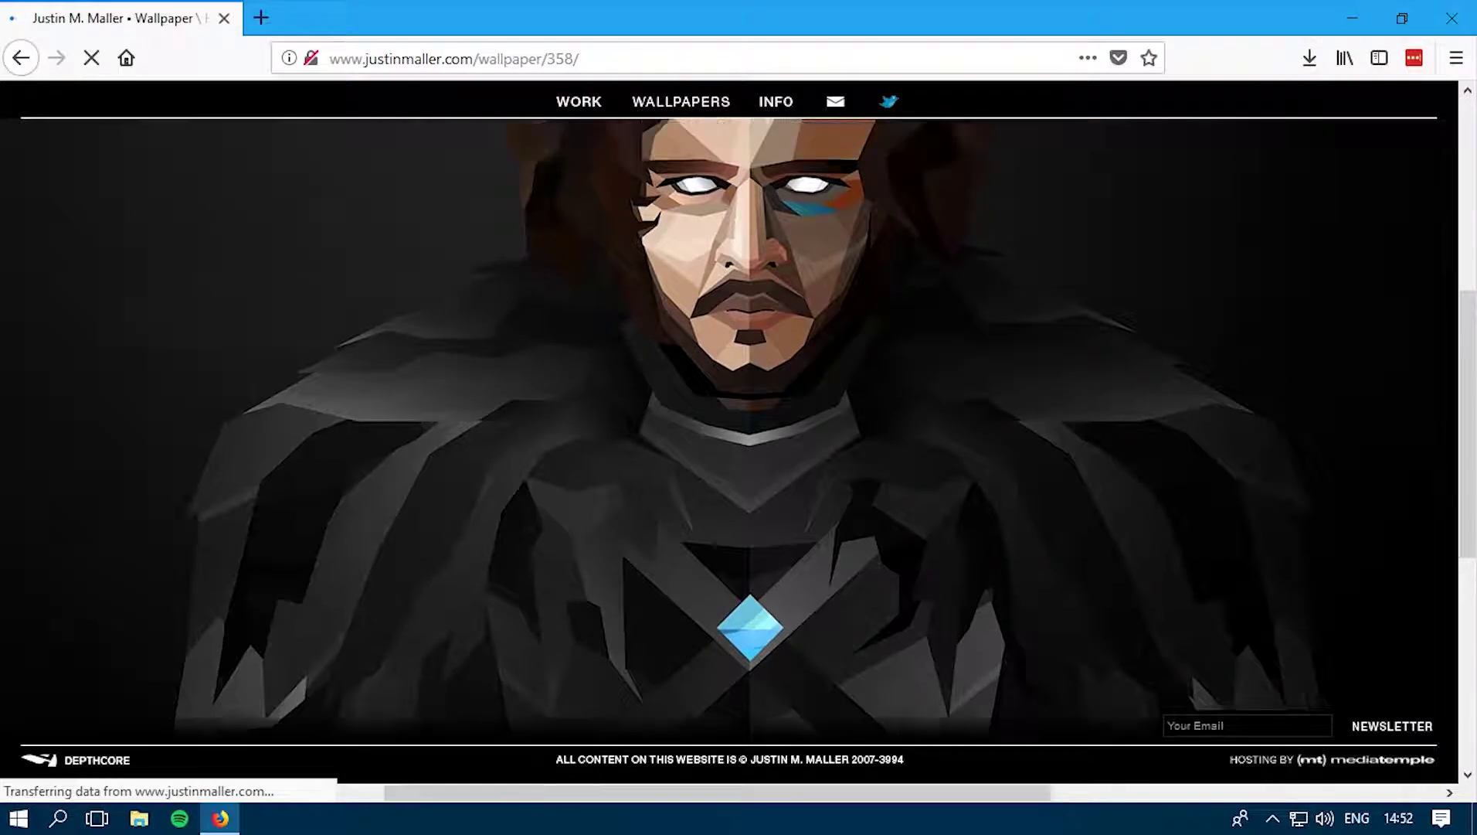
{"action": "scroll", "coordinate": [730, 431], "scroll_direction": "down", "scroll_amount": 10}
{"action": "scroll", "coordinate": [729, 425], "scroll_direction": "up", "scroll_amount": 5}
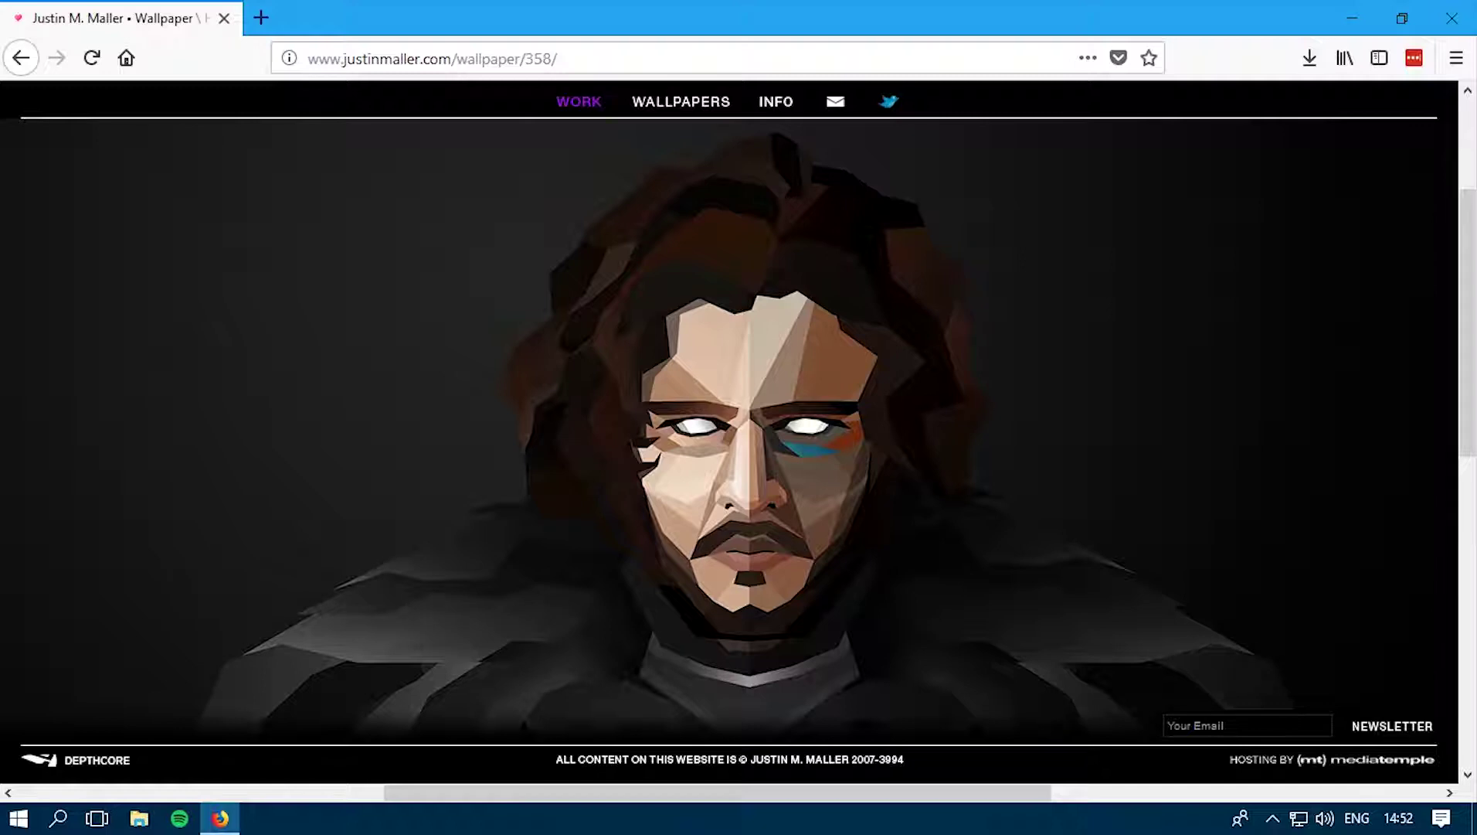
{"action": "scroll", "coordinate": [730, 425], "scroll_direction": "down", "scroll_amount": 5}
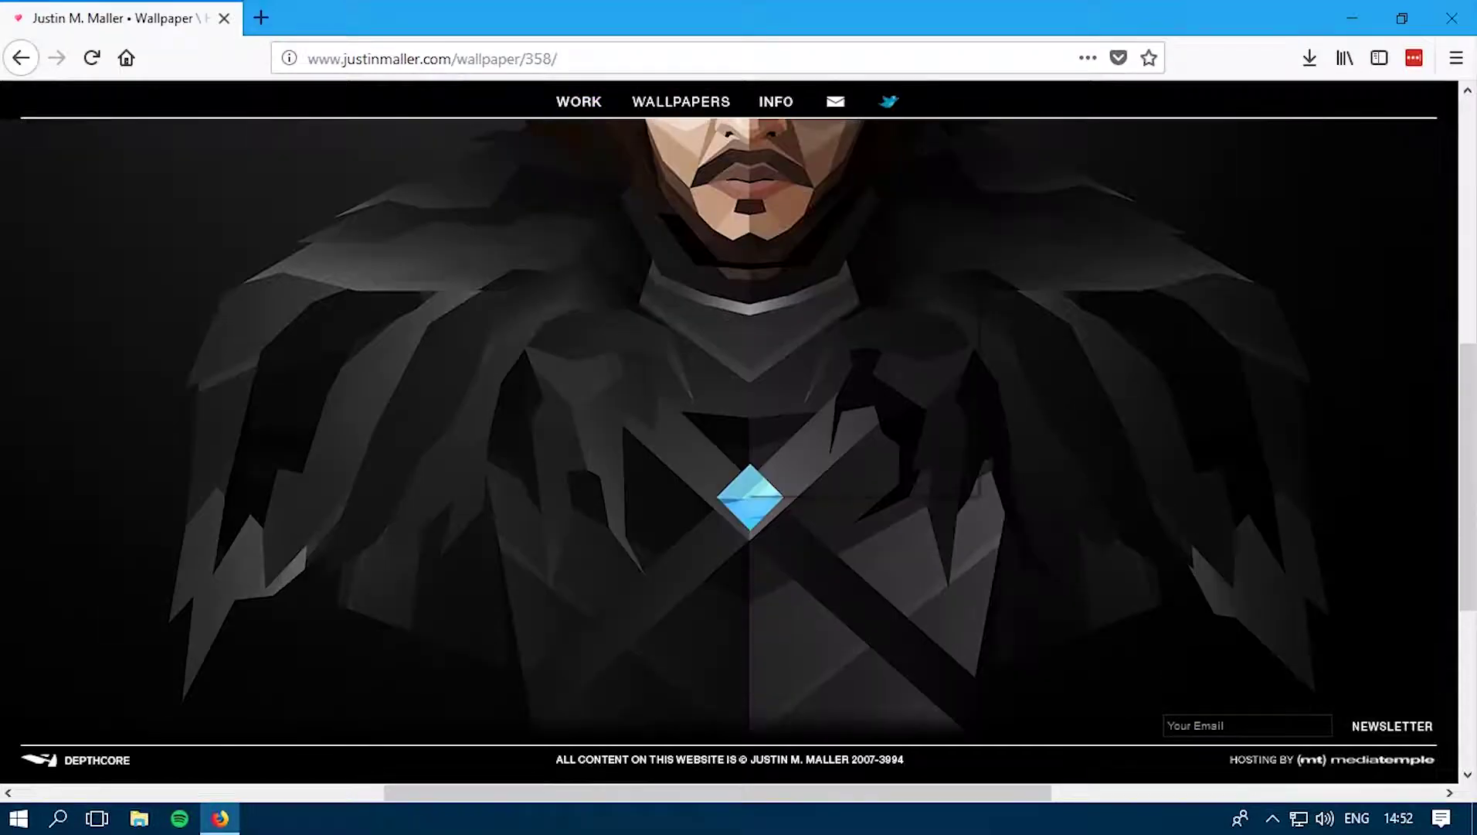
Step: Save the Winterborn image to the Downloads folder as WP_Winterborn-2560x1440_00000
{"action": "right_click", "coordinate": [740, 257]}
{"action": "right_click", "coordinate": [662, 349]}
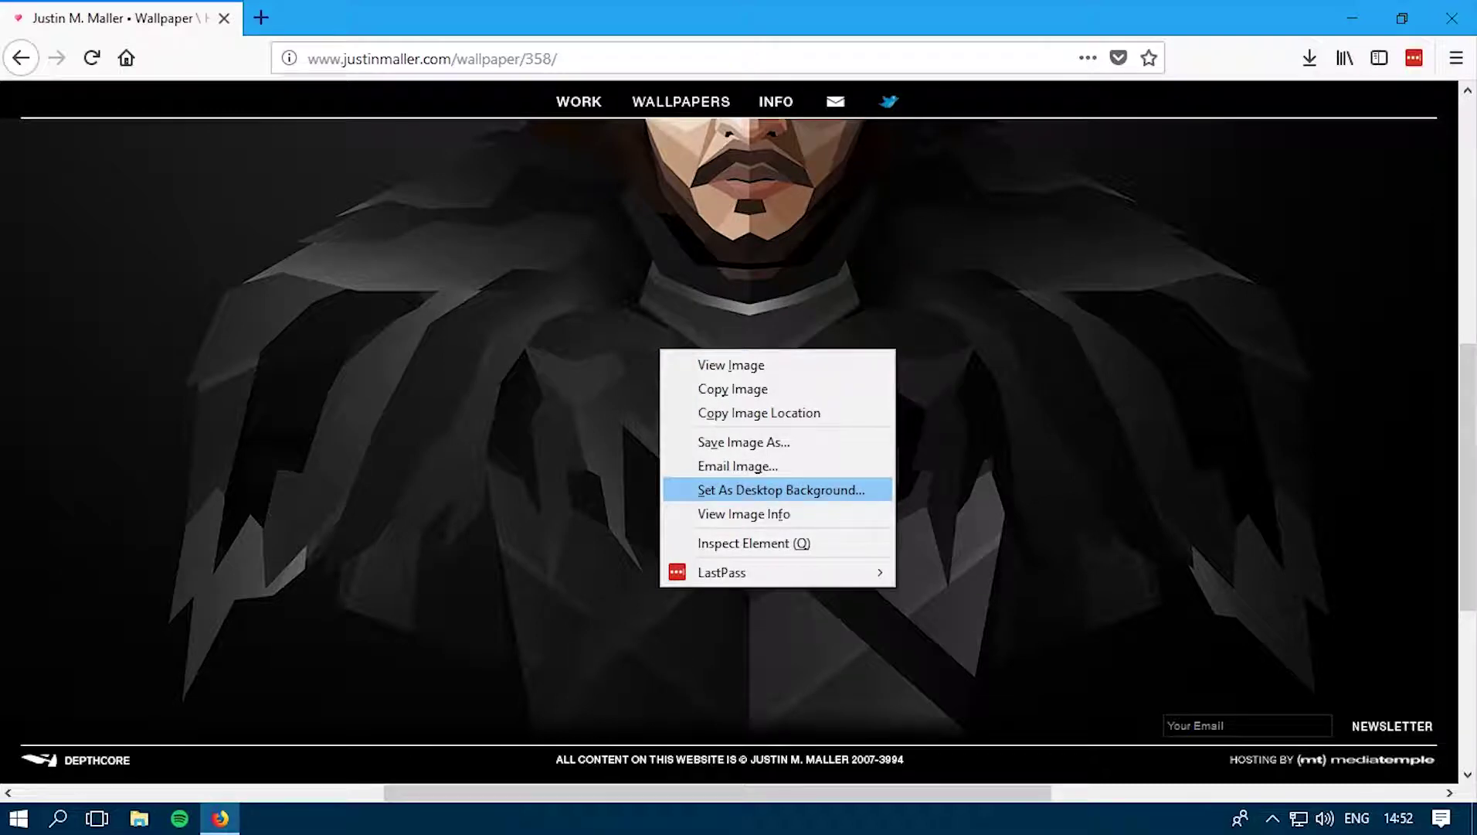
{"action": "key", "text": "Up"}
{"action": "key", "text": "Up"}
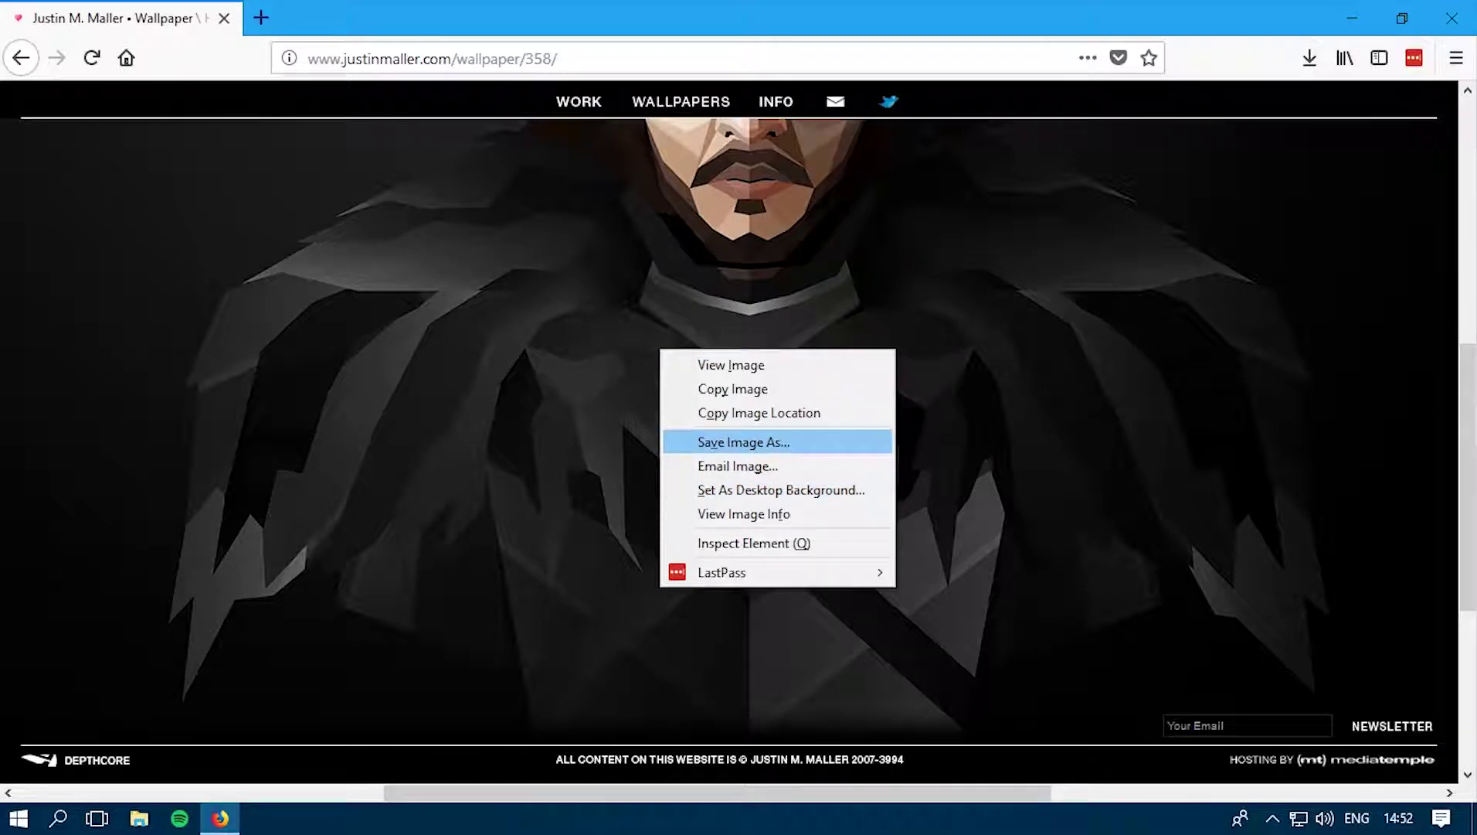
{"action": "key", "text": "Return"}
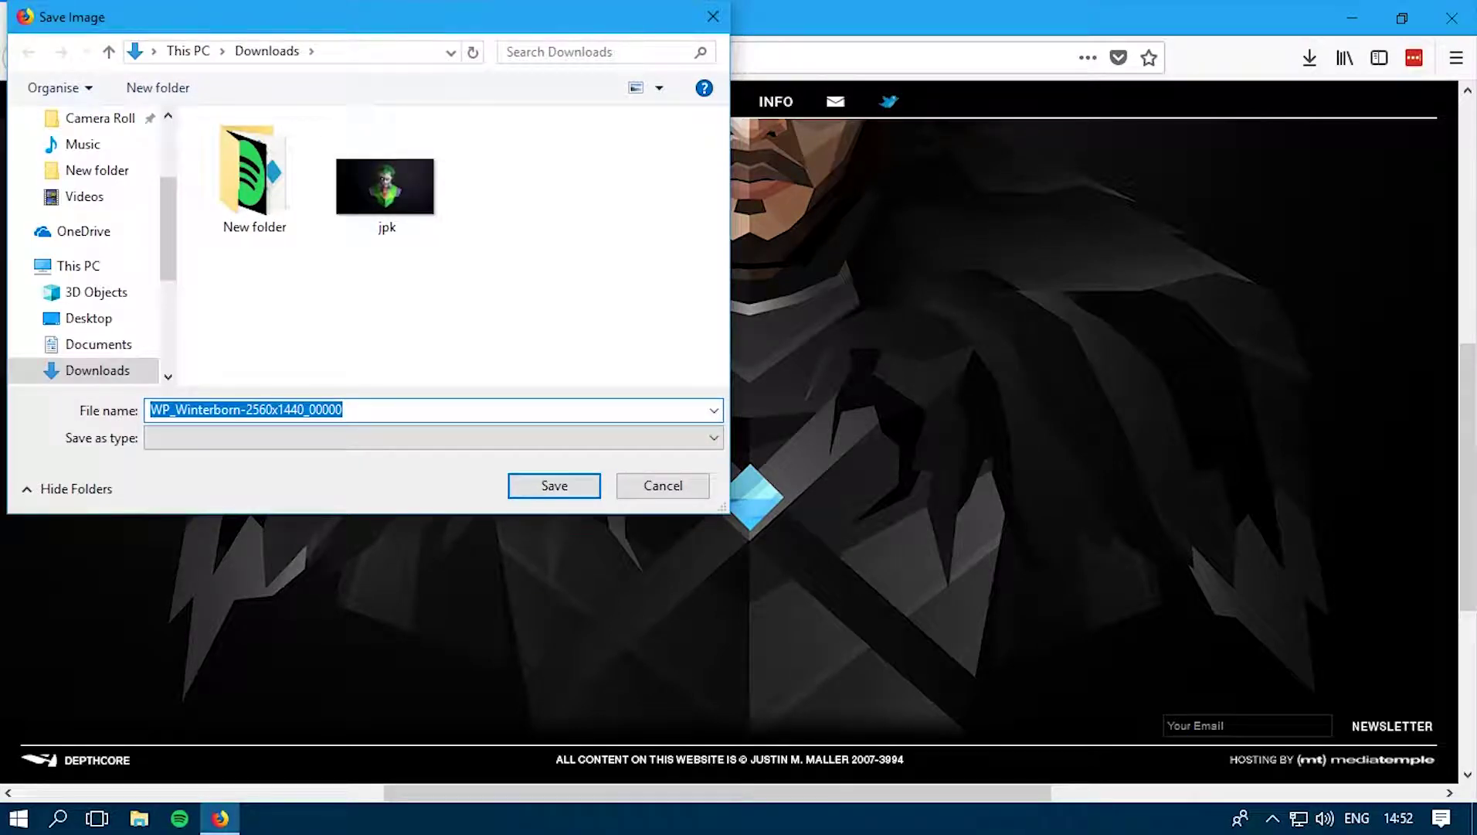
{"action": "left_click", "coordinate": [554, 485]}
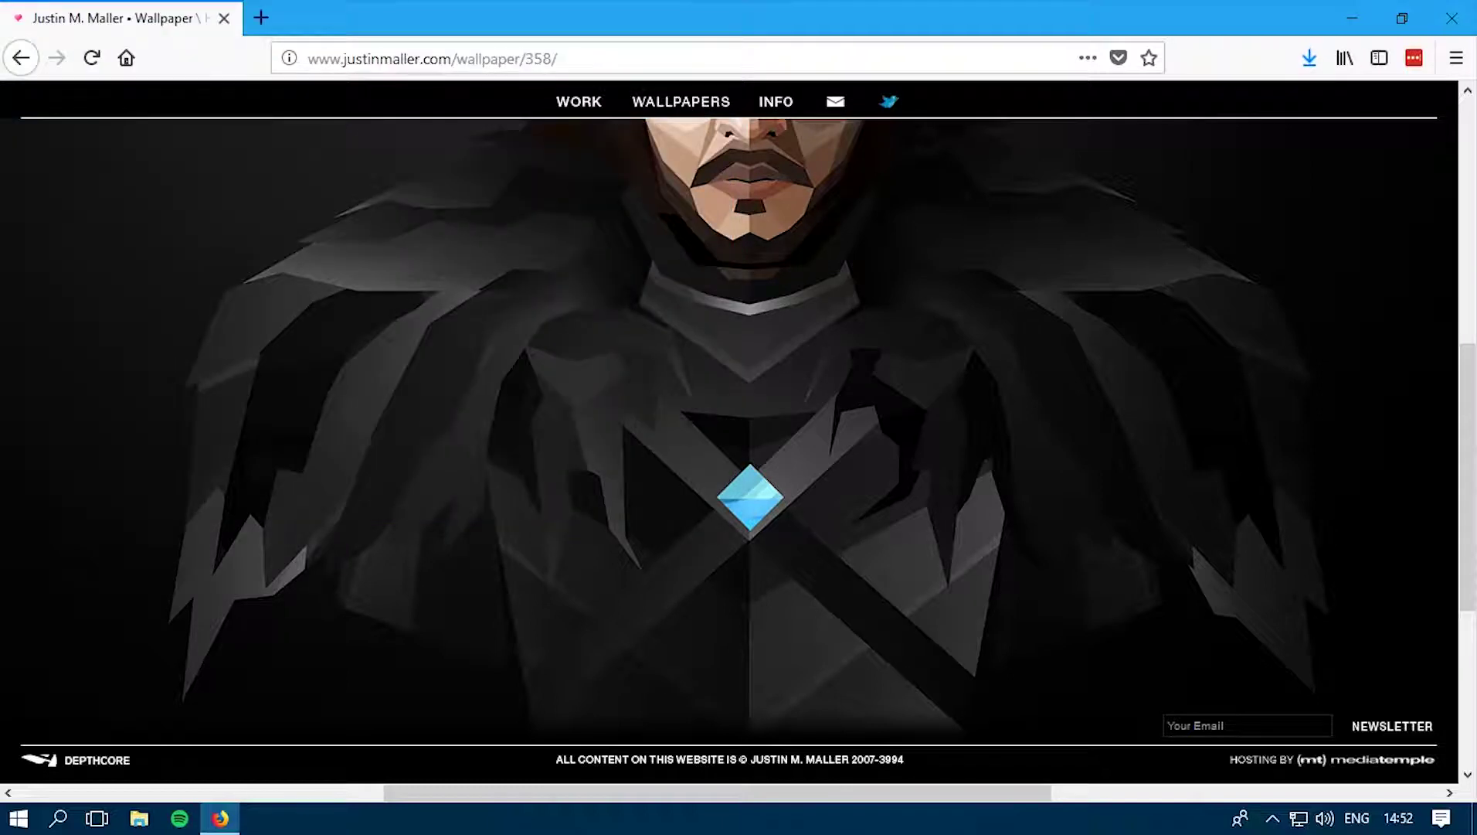
Step: Open the folder of the downloaded Winterborn image, set that image as the desktop background and minimize the open windows
{"action": "left_click", "coordinate": [1309, 58]}
{"action": "left_click", "coordinate": [1294, 112]}
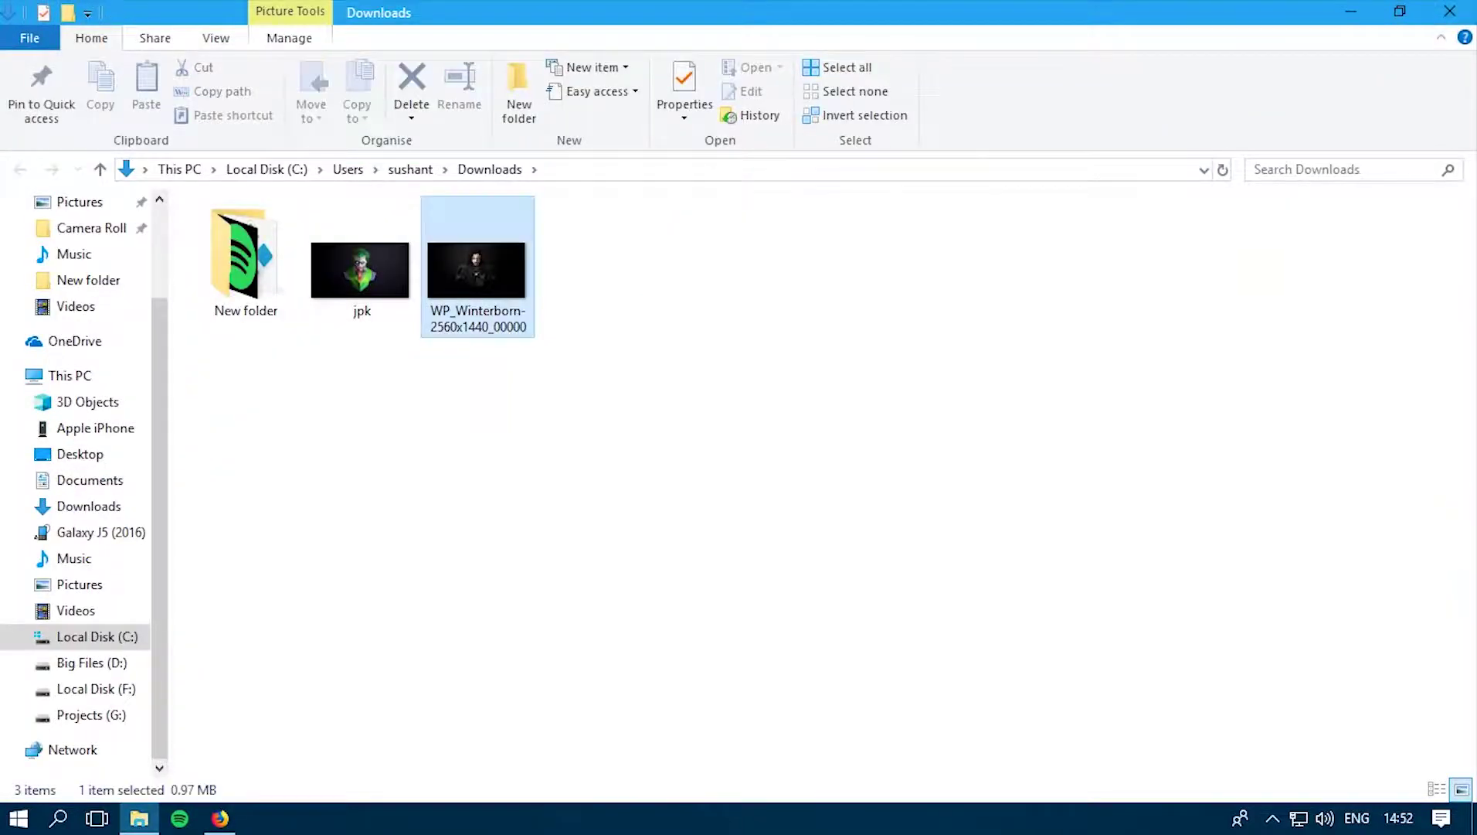
{"action": "right_click", "coordinate": [474, 270]}
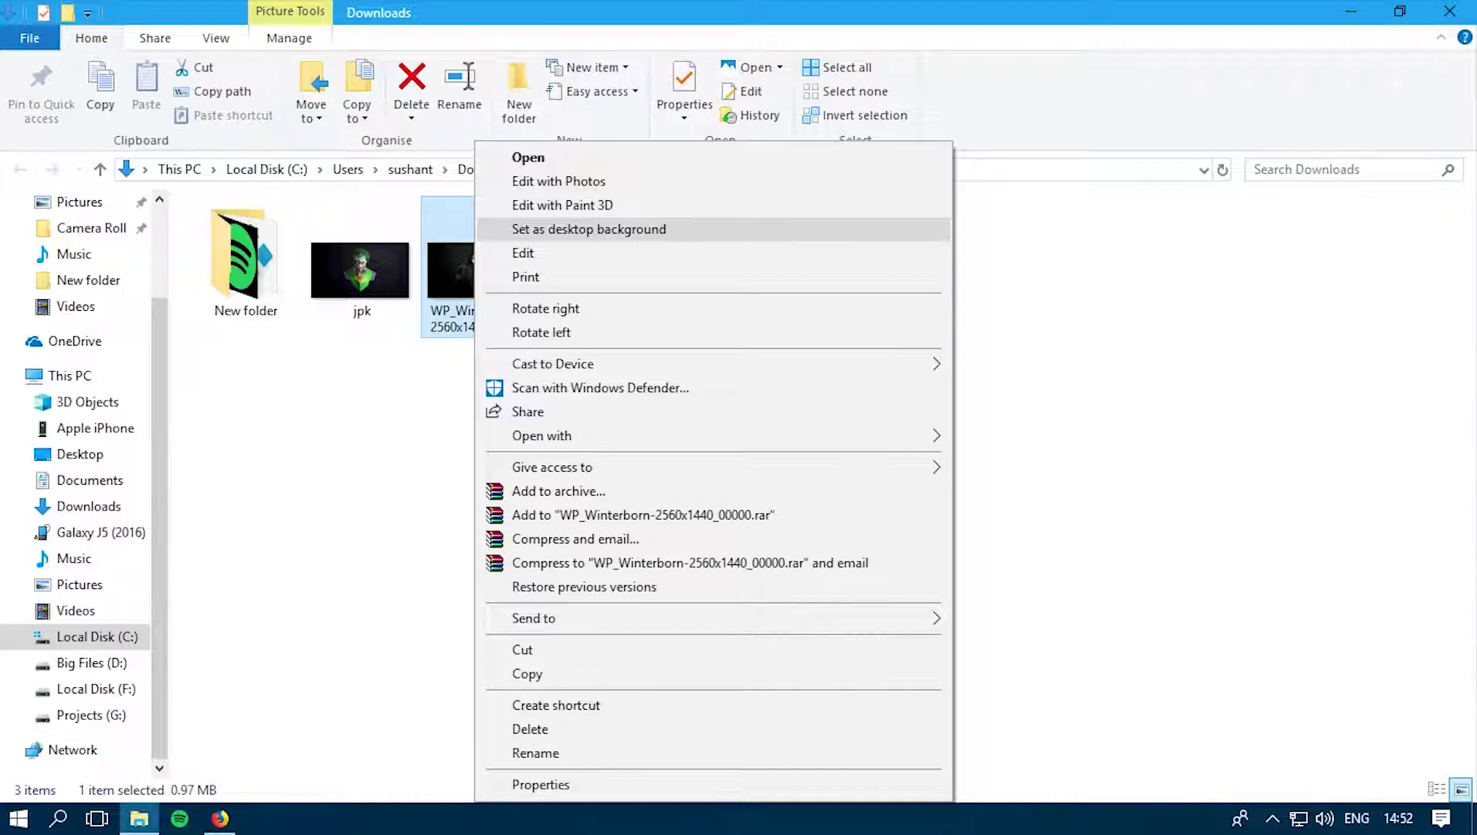
{"action": "left_click", "coordinate": [587, 229]}
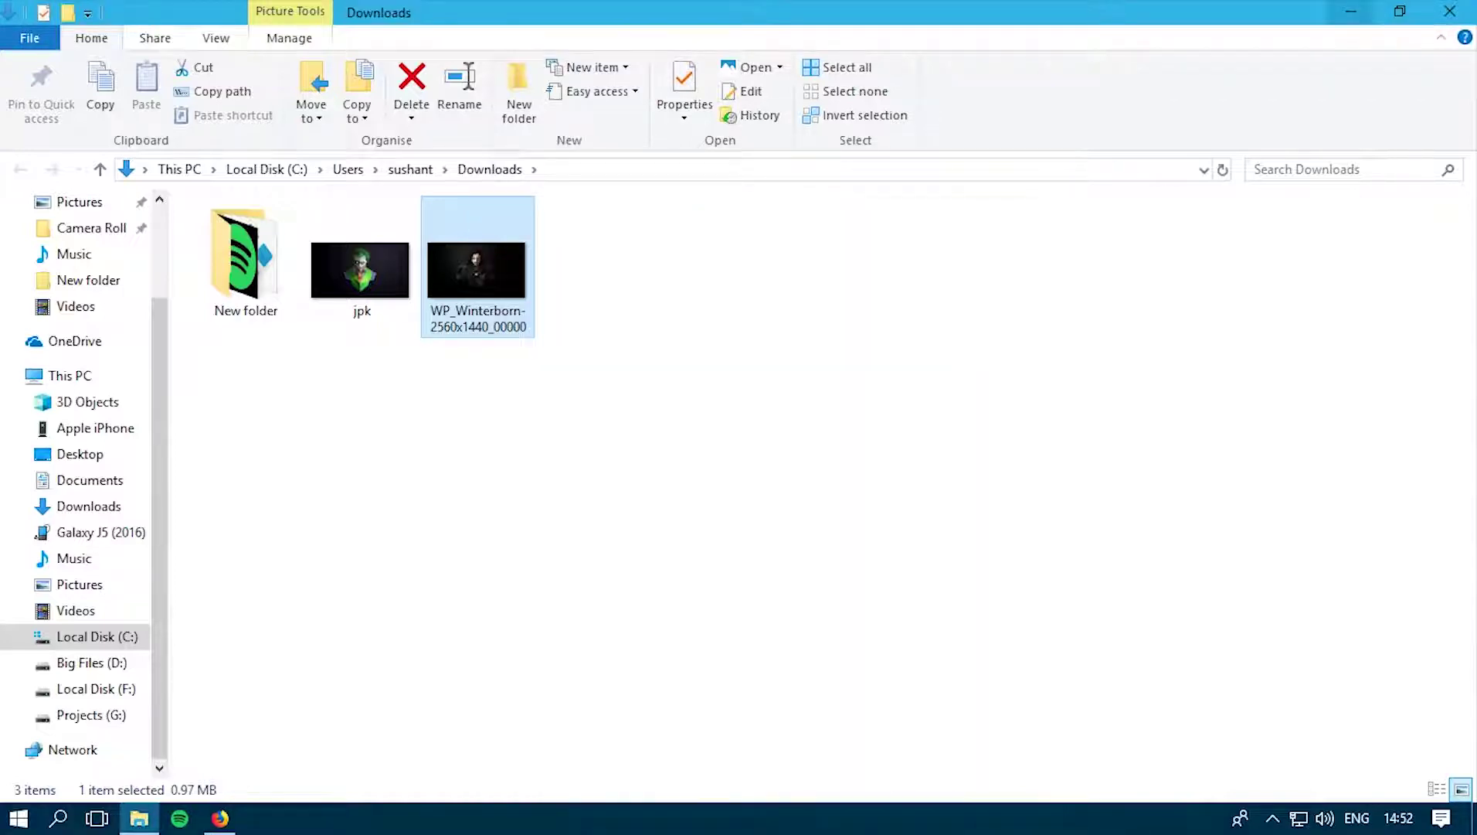
{"action": "left_click", "coordinate": [1351, 12]}
{"action": "left_click", "coordinate": [1351, 11]}
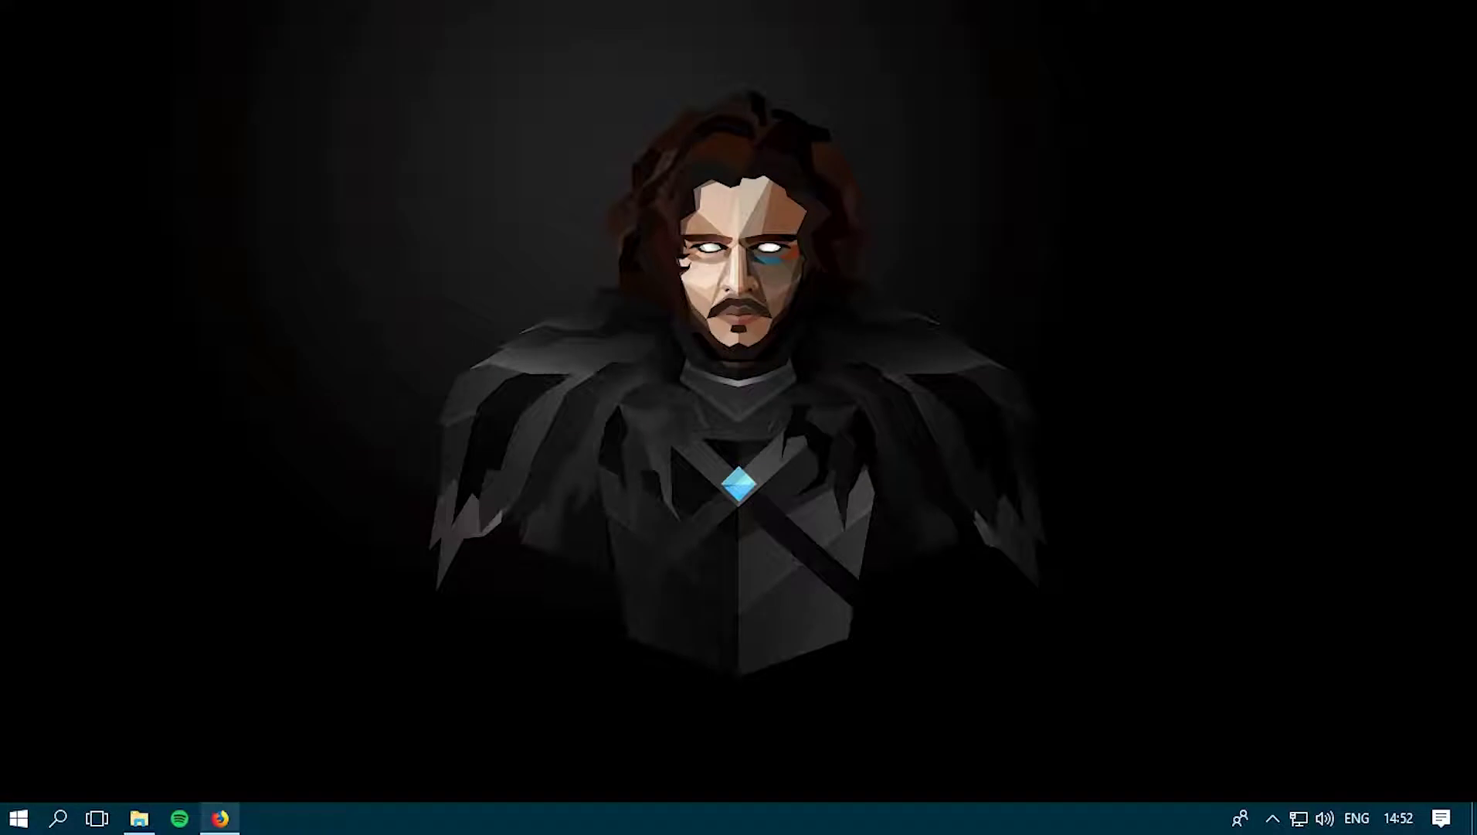
Step: Switch back to Firefox, return to the wallpaper gallery and open the Mistress of Mischief wallpaper
{"action": "left_click", "coordinate": [220, 818]}
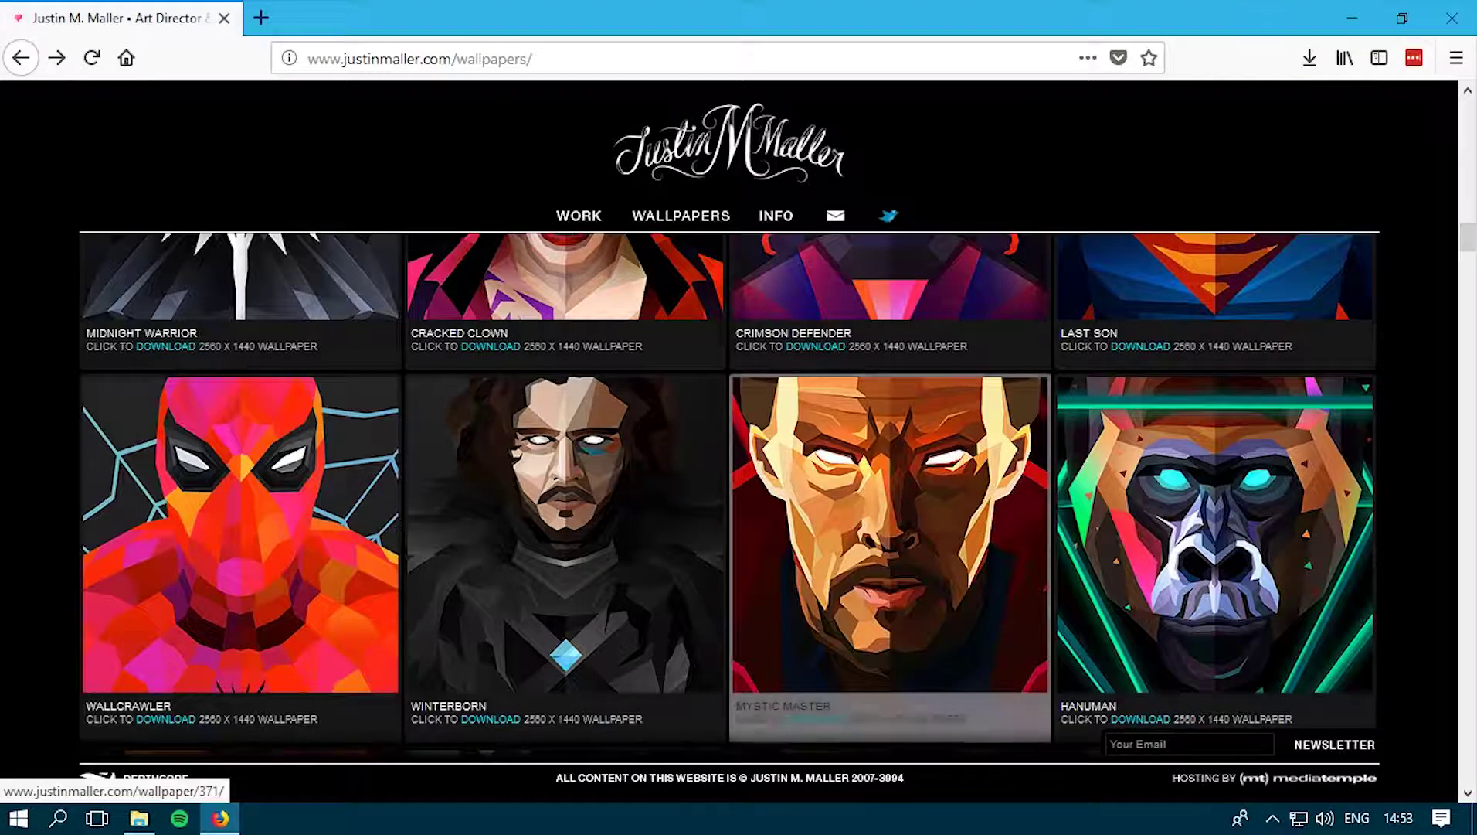
{"action": "scroll", "coordinate": [1213, 680], "scroll_direction": "up", "scroll_amount": 3}
{"action": "scroll", "coordinate": [1213, 680], "scroll_direction": "up", "scroll_amount": 3}
{"action": "scroll", "coordinate": [564, 557], "scroll_direction": "down", "scroll_amount": 15}
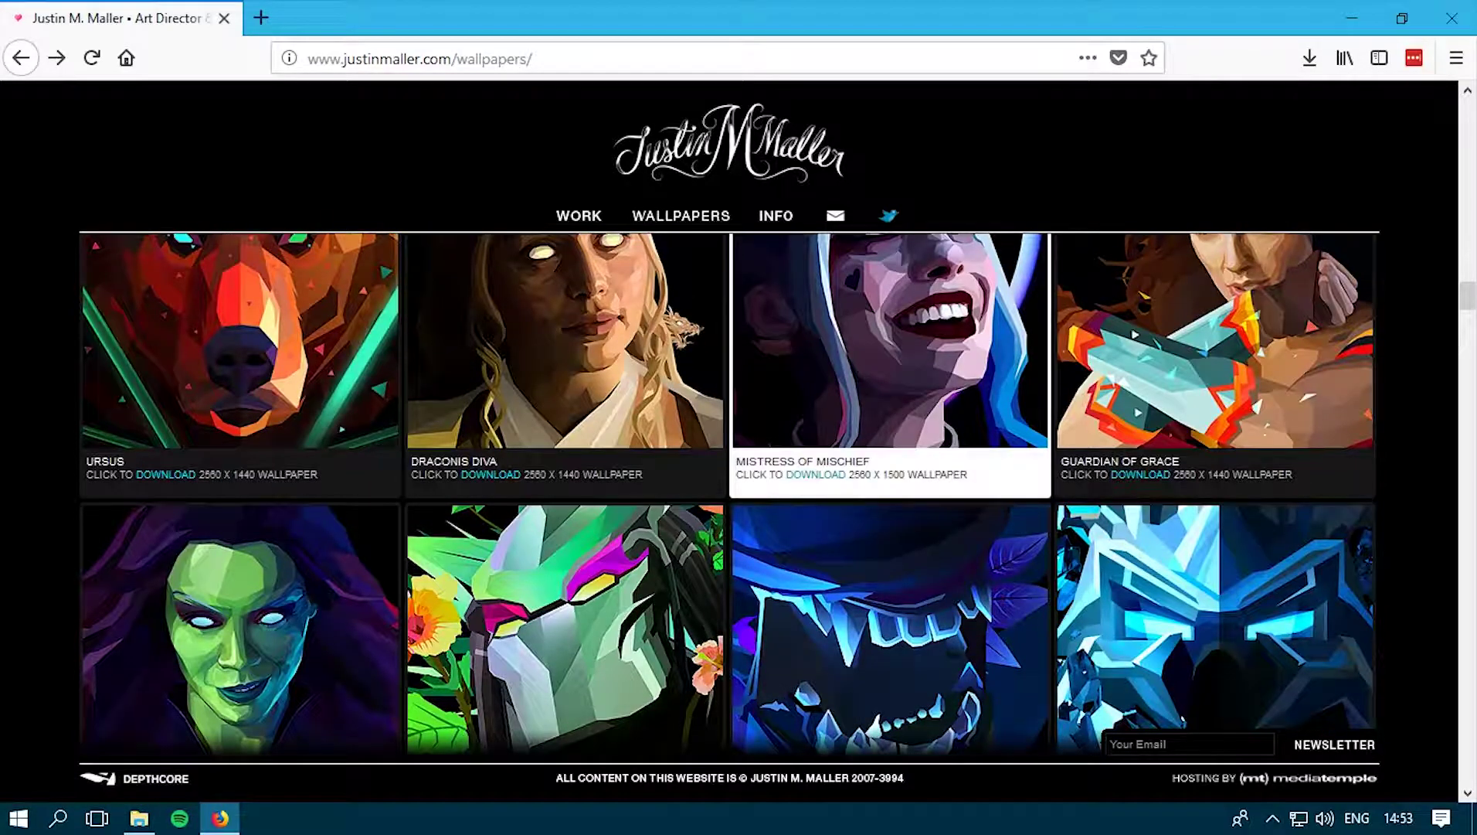
{"action": "scroll", "coordinate": [888, 433], "scroll_direction": "up", "scroll_amount": 3}
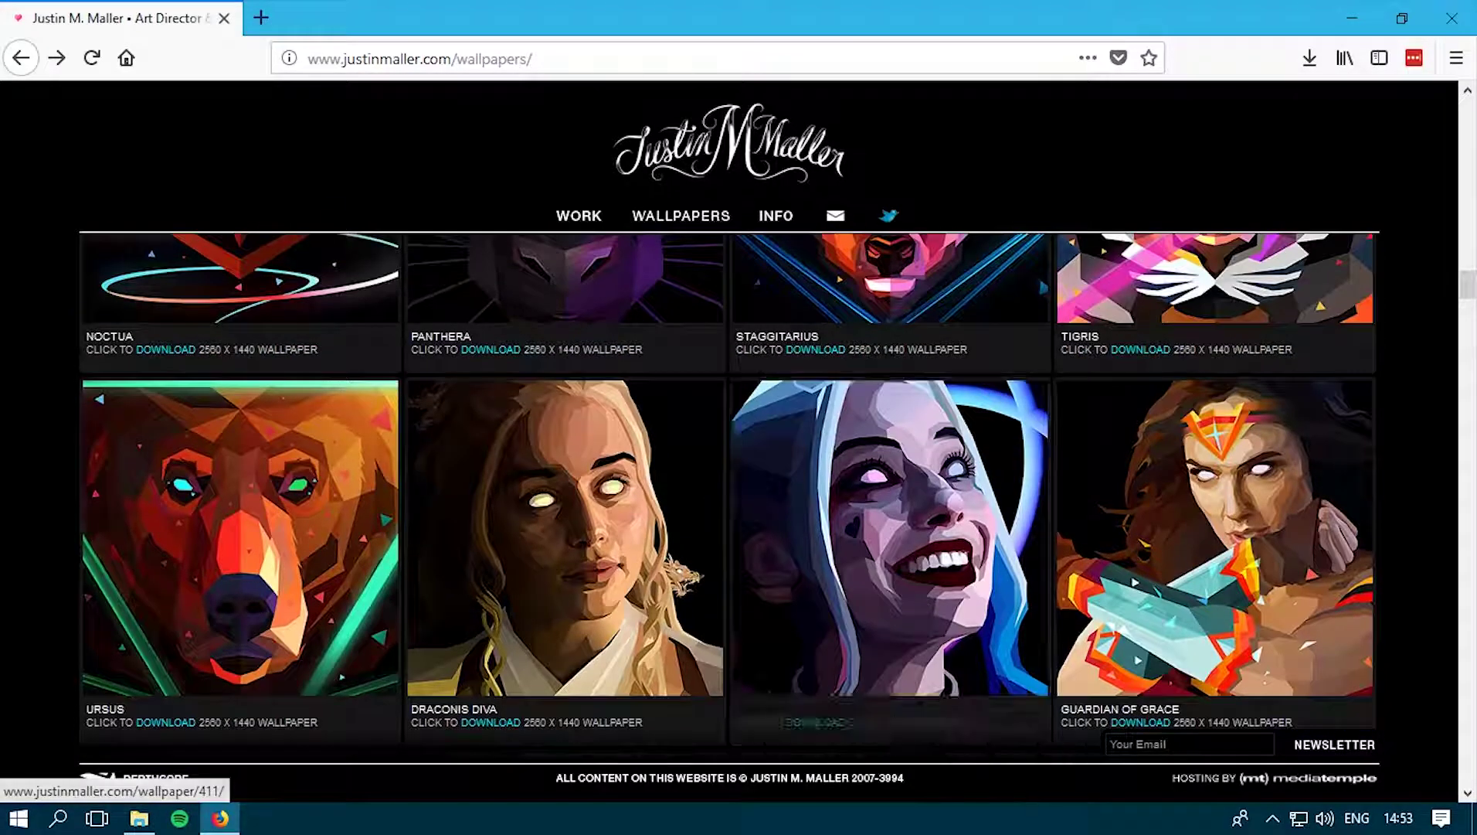
{"action": "left_click", "coordinate": [889, 541]}
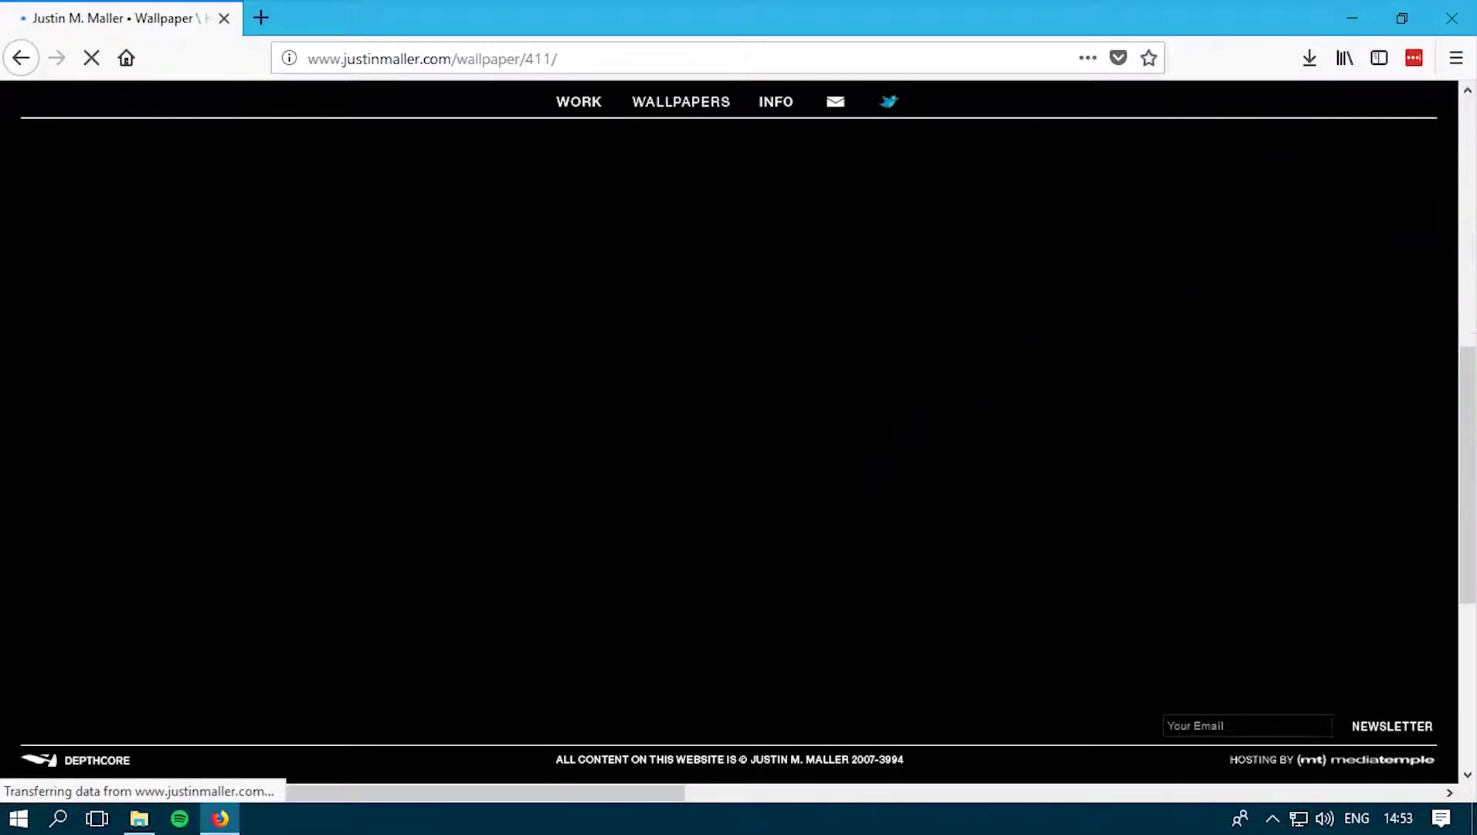
Step: Set the full-size Mistress of Mischief image as the desktop background directly from Firefox with the Fill position, and reveal the desktop
{"action": "scroll", "coordinate": [729, 431], "scroll_direction": "down", "scroll_amount": 3}
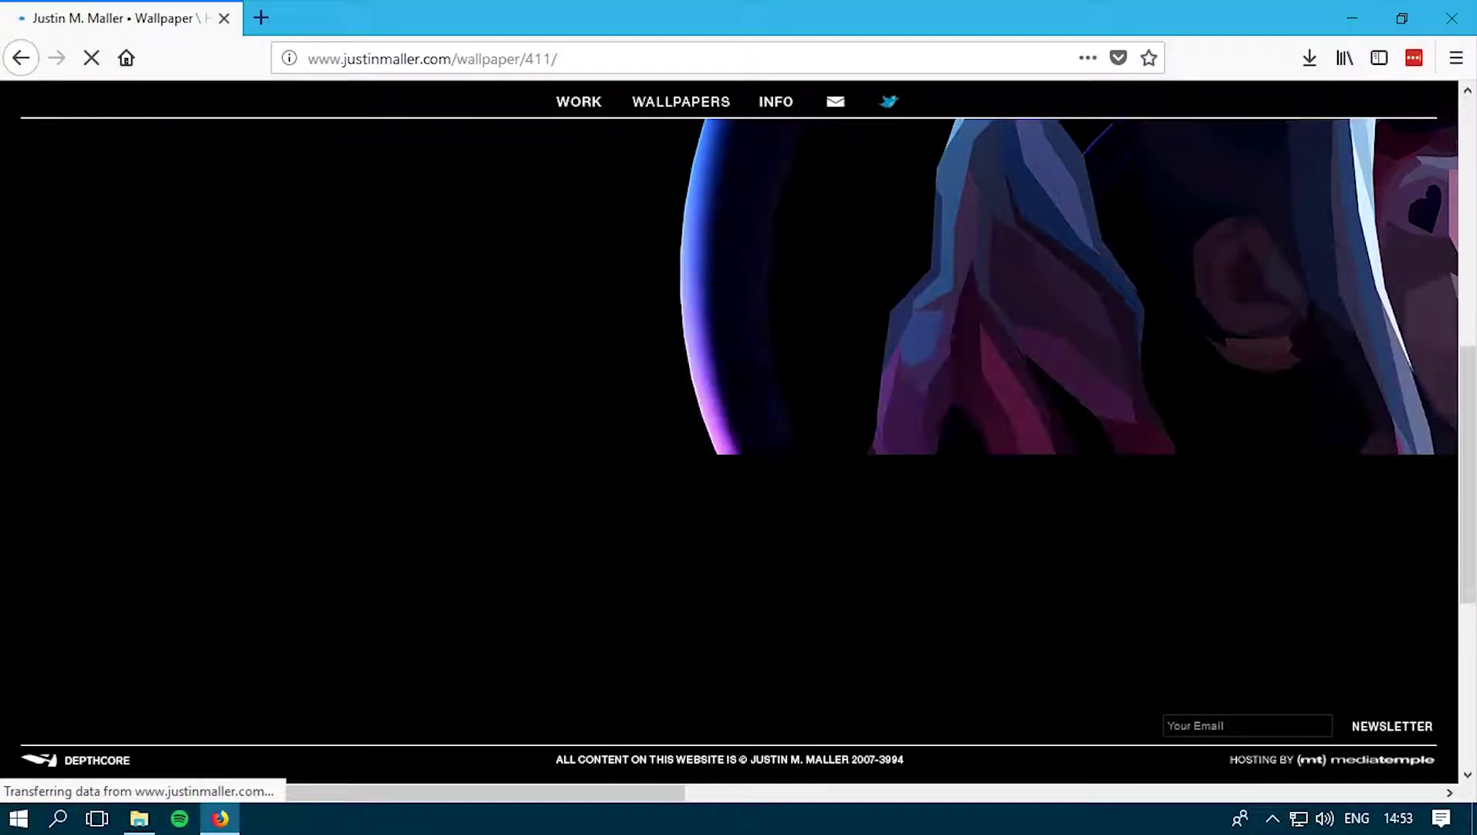
{"action": "scroll", "coordinate": [729, 431], "scroll_direction": "down", "scroll_amount": 4}
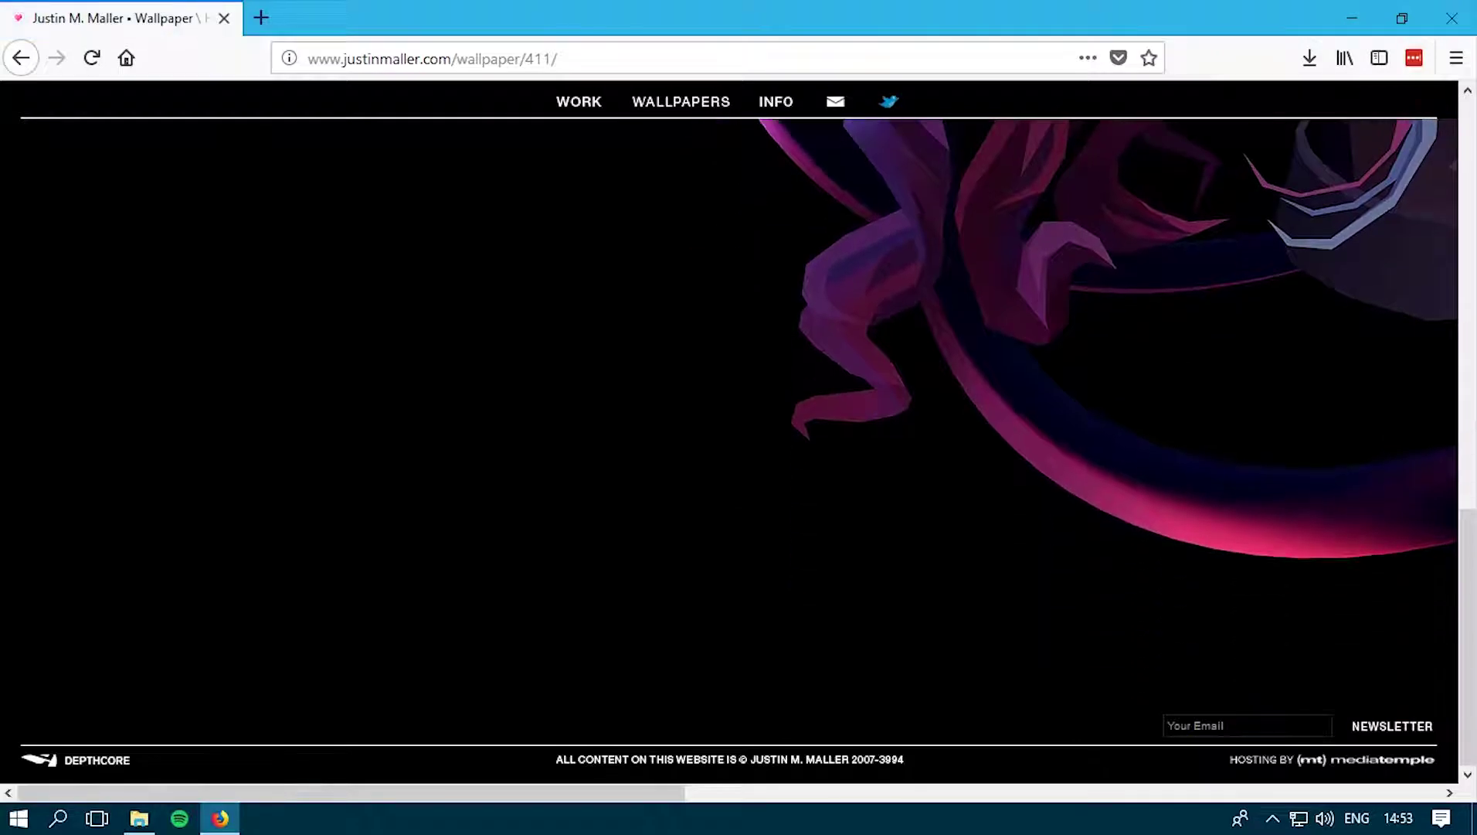
{"action": "scroll", "coordinate": [1078, 426], "scroll_direction": "up", "scroll_amount": 10}
{"action": "scroll", "coordinate": [836, 358], "scroll_direction": "right", "scroll_amount": 10}
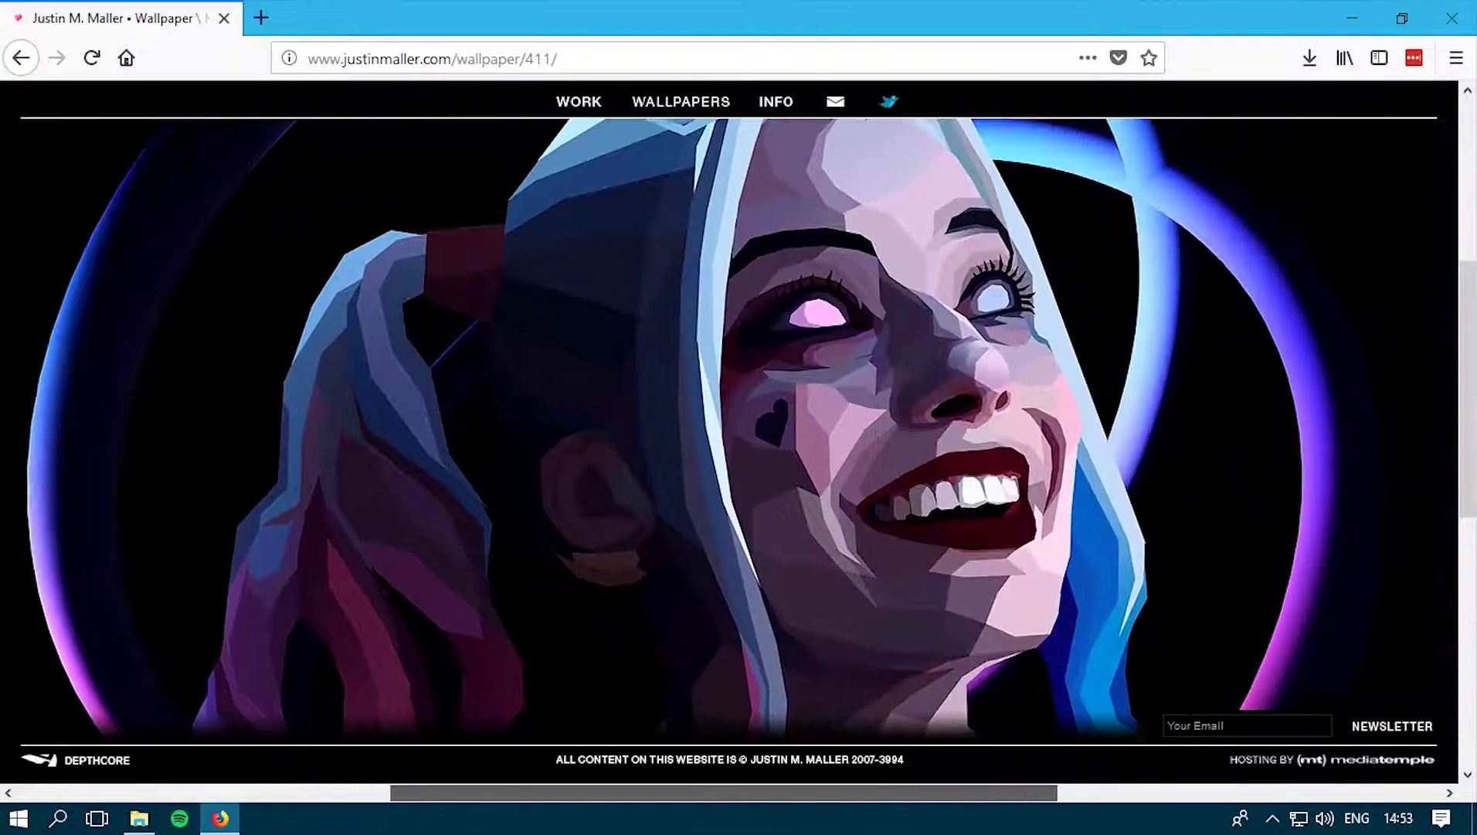
{"action": "right_click", "coordinate": [837, 357]}
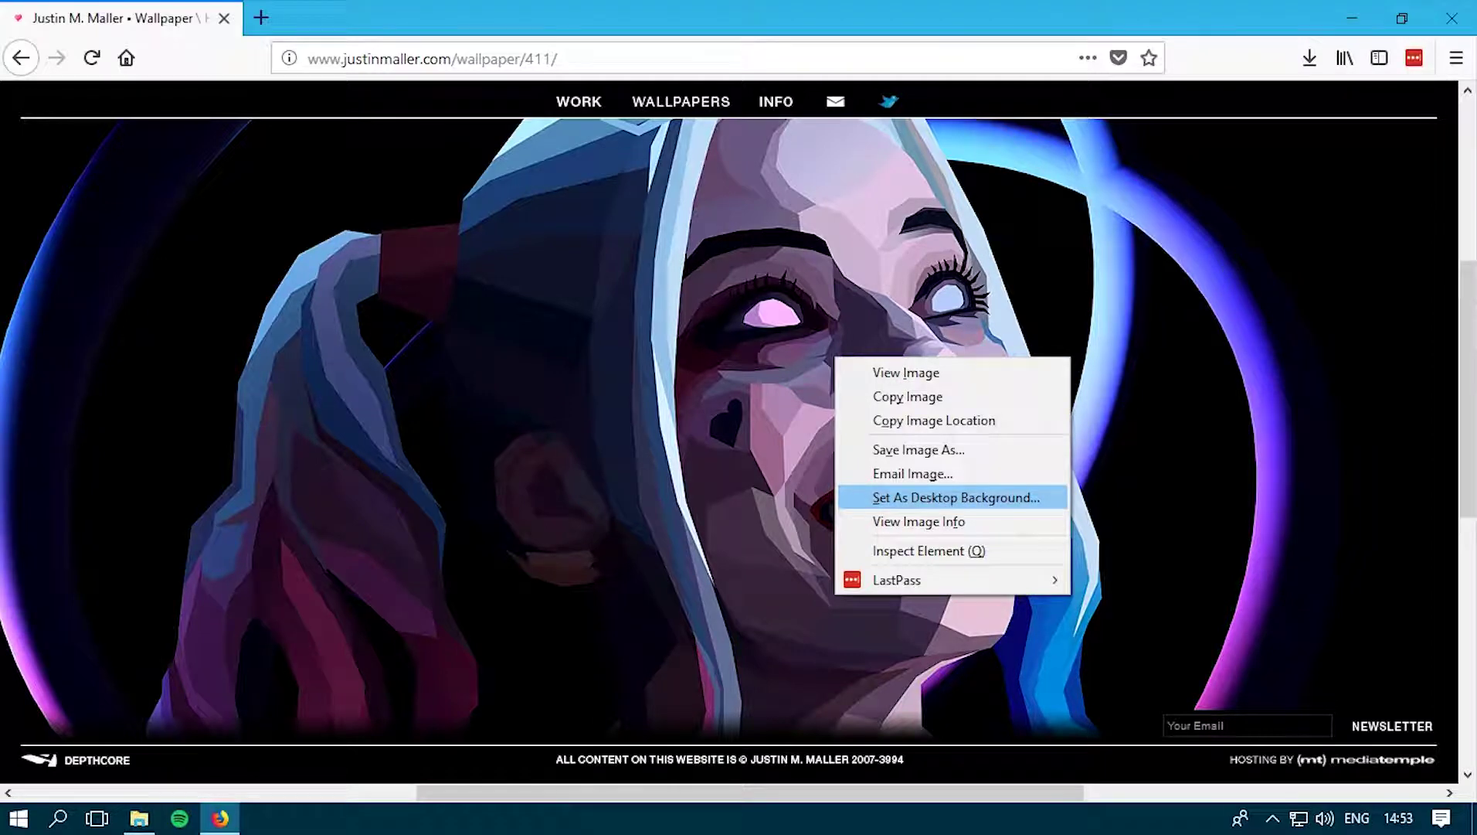
{"action": "left_click", "coordinate": [953, 497]}
{"action": "left_click", "coordinate": [655, 290]}
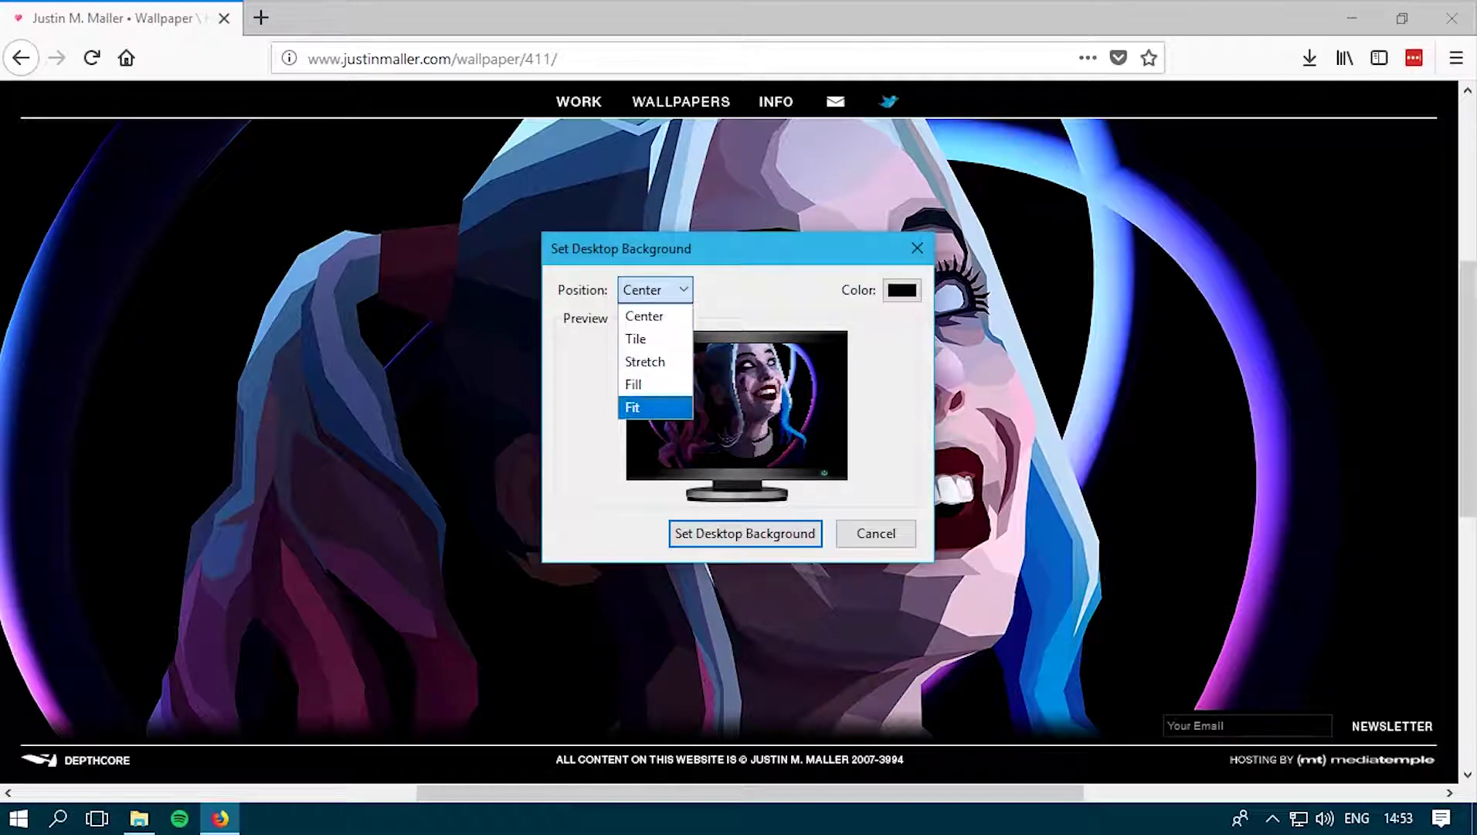
{"action": "left_click", "coordinate": [654, 407]}
{"action": "left_click", "coordinate": [654, 289]}
{"action": "left_click", "coordinate": [654, 384]}
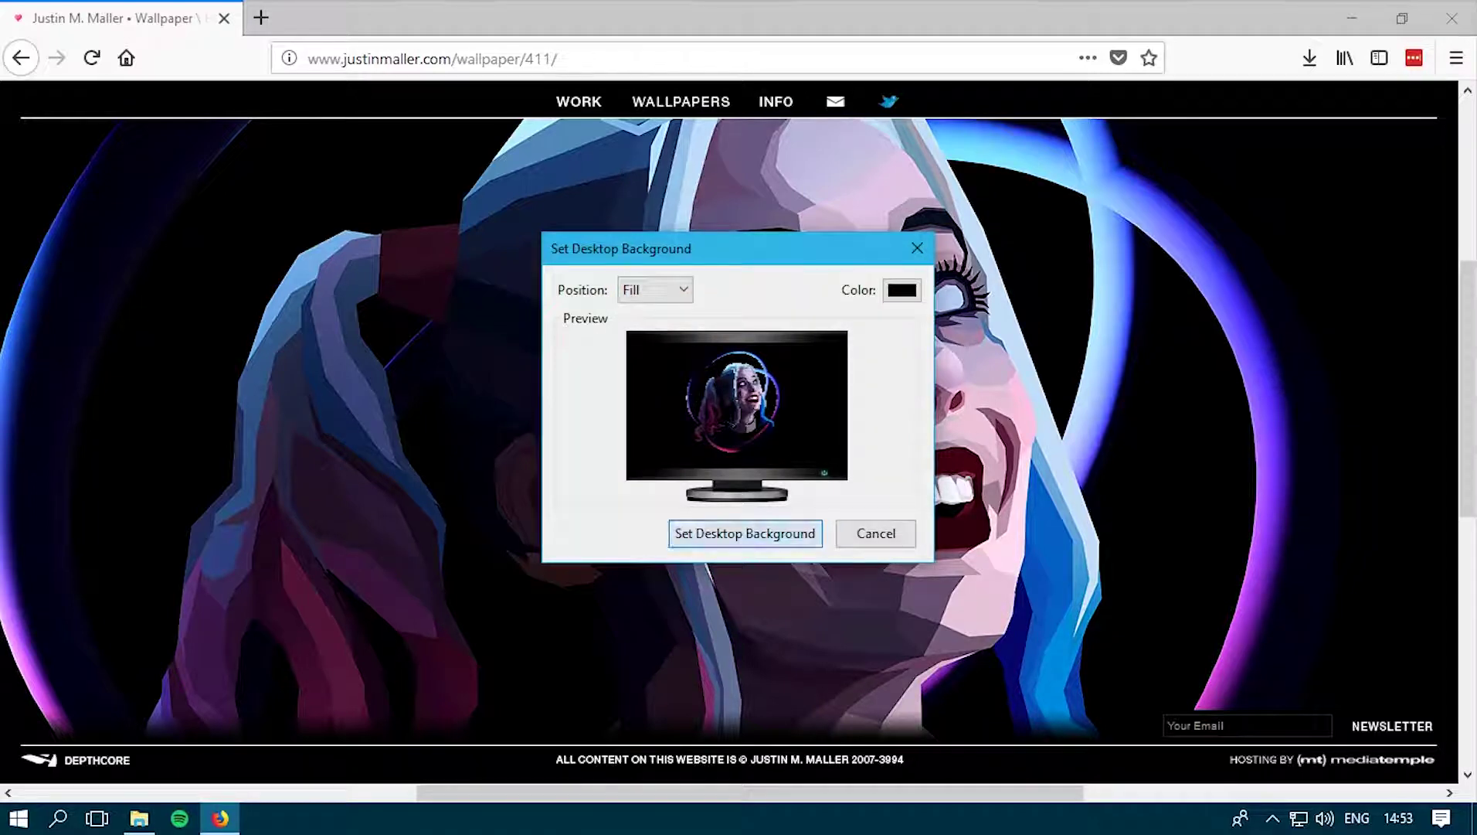
{"action": "key", "text": "Return"}
{"action": "left_click", "coordinate": [1353, 18]}
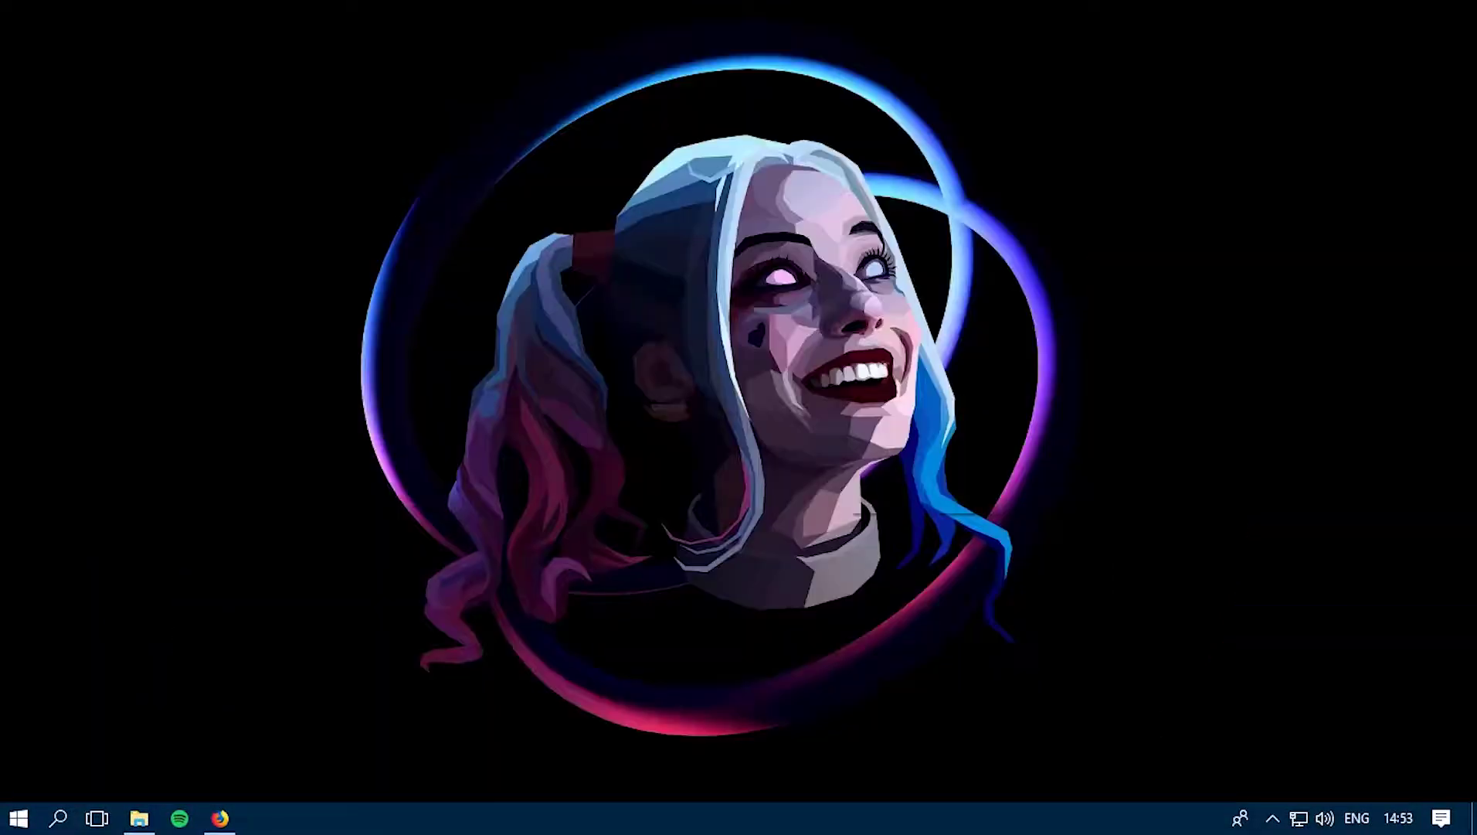
Step: Switch back to Firefox, return to the justinmaller.com wallpaper gallery and go to its first row
{"action": "right_click", "coordinate": [840, 231]}
{"action": "left_click", "coordinate": [874, 297]}
{"action": "left_click", "coordinate": [220, 818]}
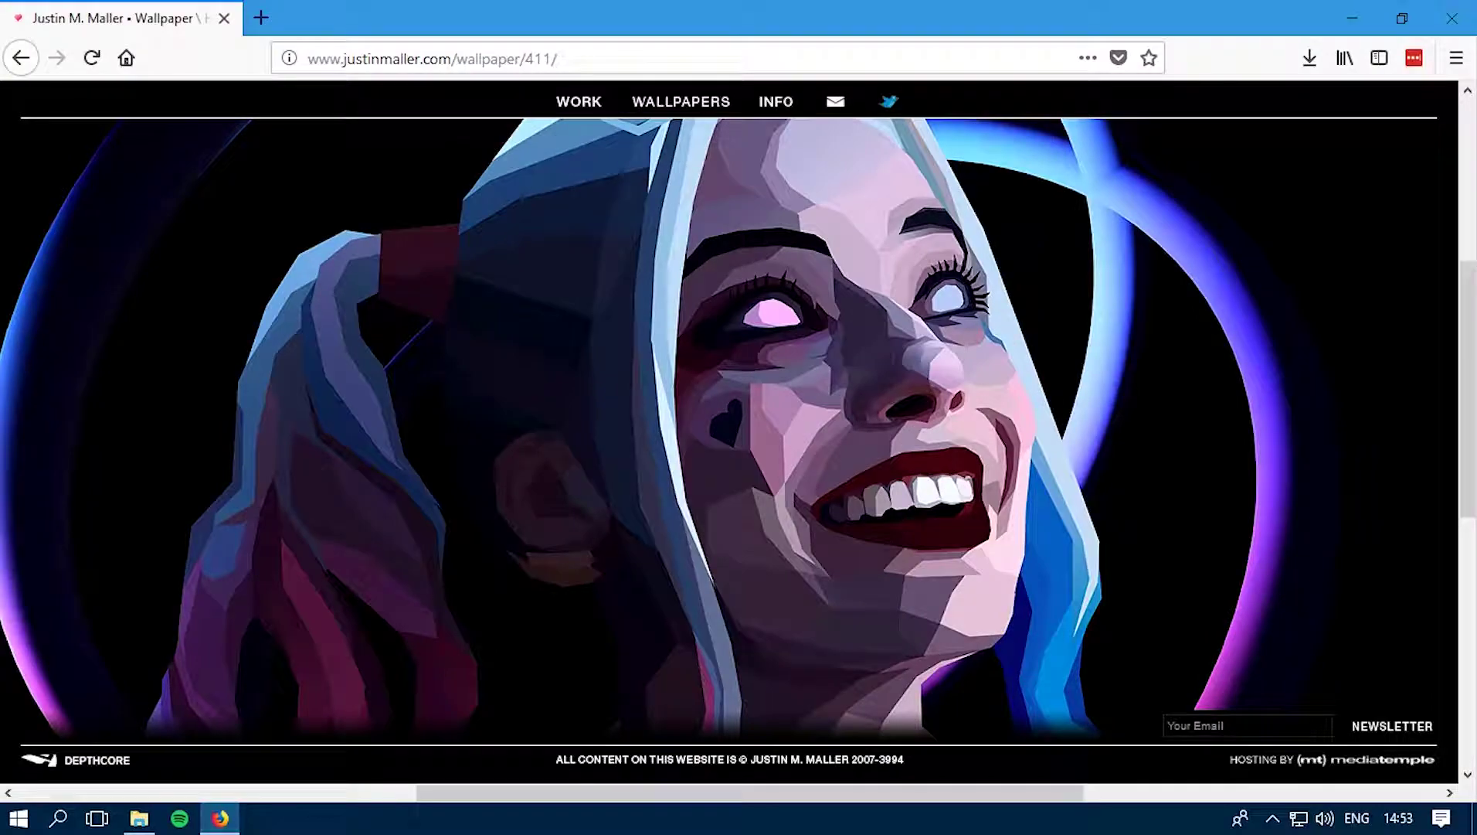
{"action": "key", "text": "alt+Left"}
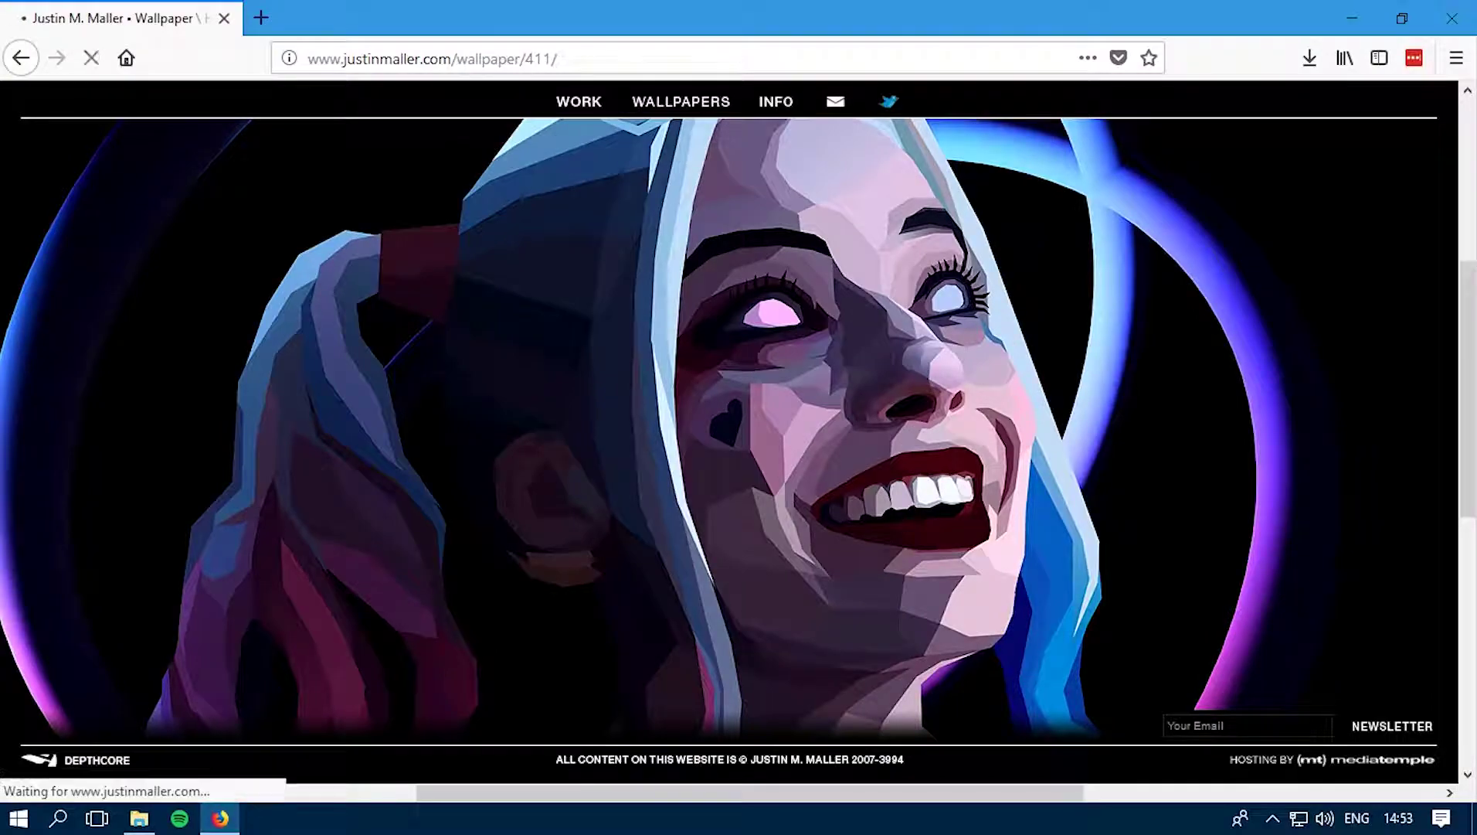
{"action": "scroll", "coordinate": [564, 495], "scroll_direction": "up", "scroll_amount": 10}
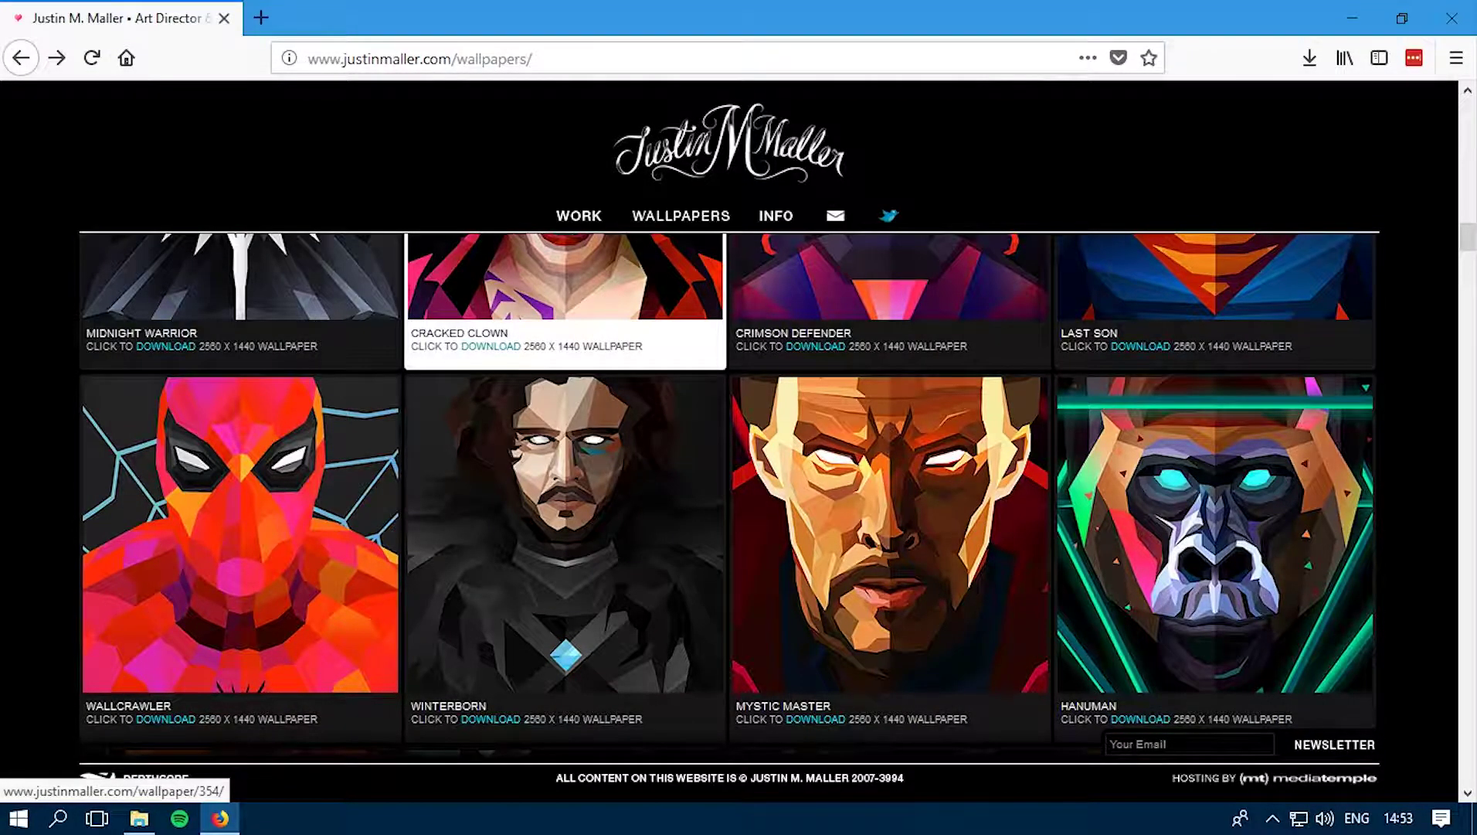
{"action": "scroll", "coordinate": [564, 340], "scroll_direction": "up", "scroll_amount": 15}
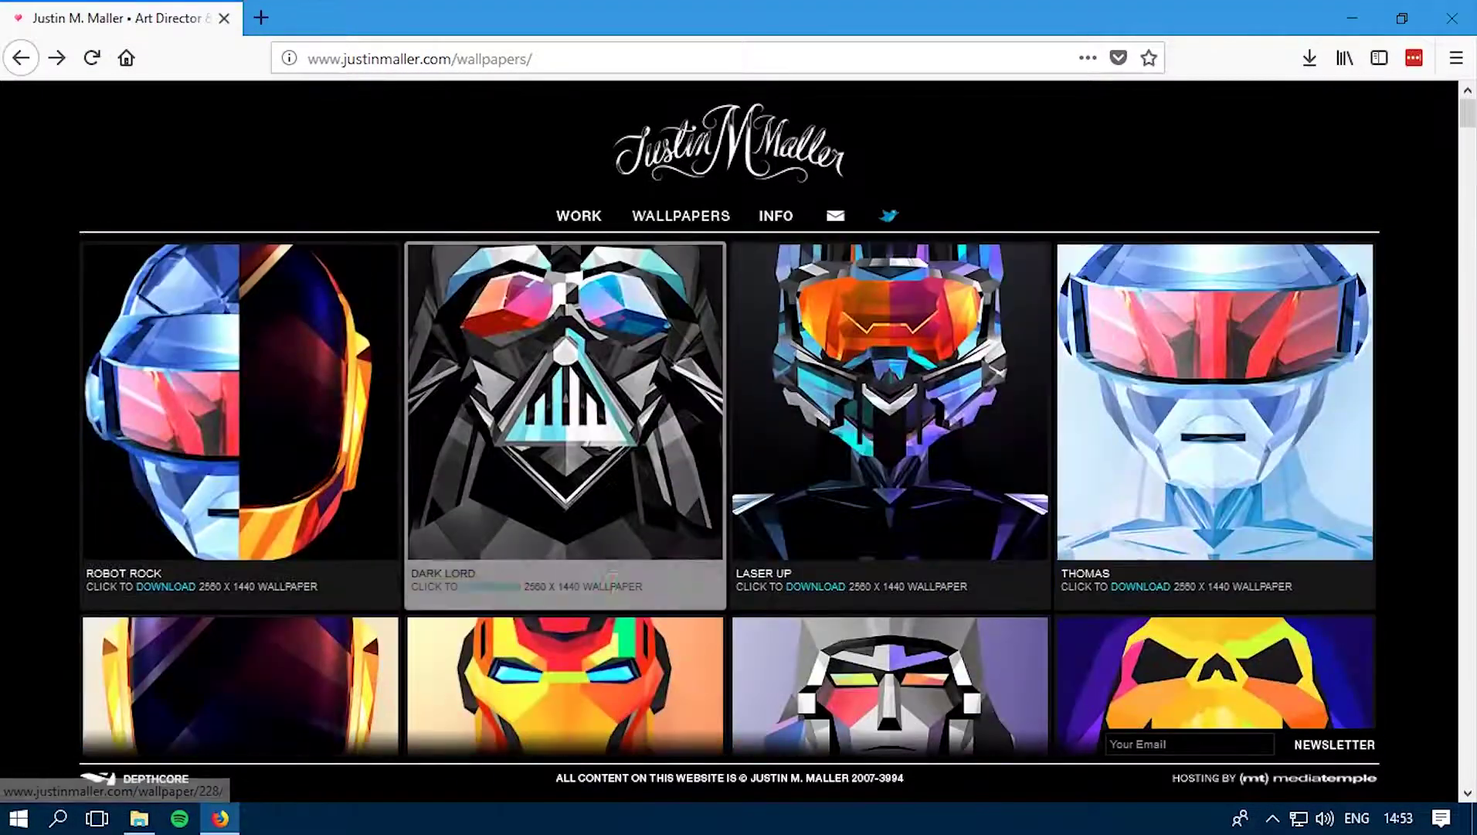
Step: Reduce the wallpaper gallery's page zoom to 60%
{"action": "key", "text": "ctrl+minus"}
{"action": "key", "text": "ctrl+minus"}
{"action": "key", "text": "ctrl+minus"}
{"action": "key", "text": "ctrl+minus"}
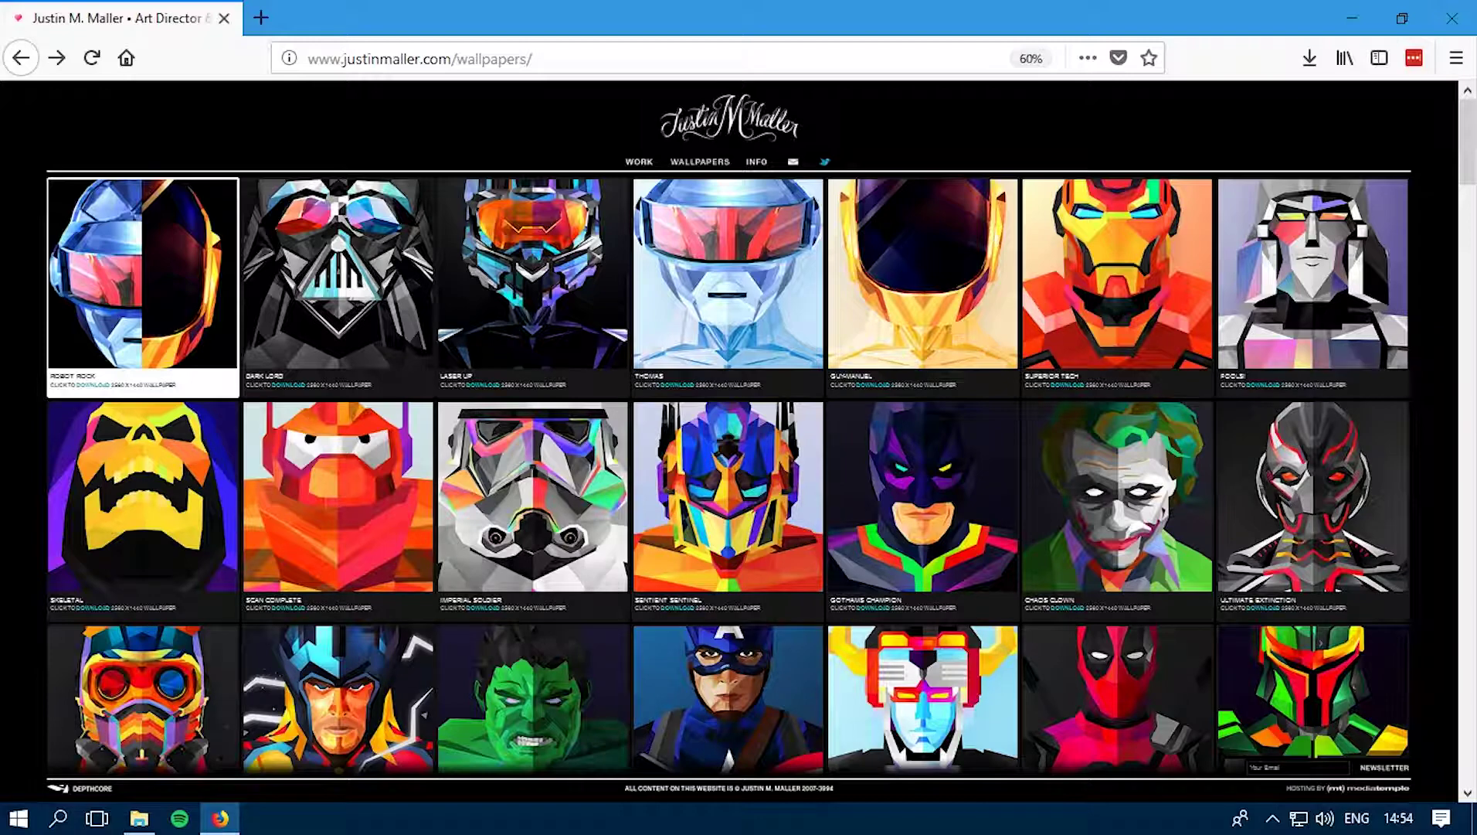
Step: Open the Robot Rock, Dark Lord, Laser Up, Thomas, Guymanuel and Superior Tech wallpapers in separate new tabs
{"action": "middle_click", "coordinate": [143, 278]}
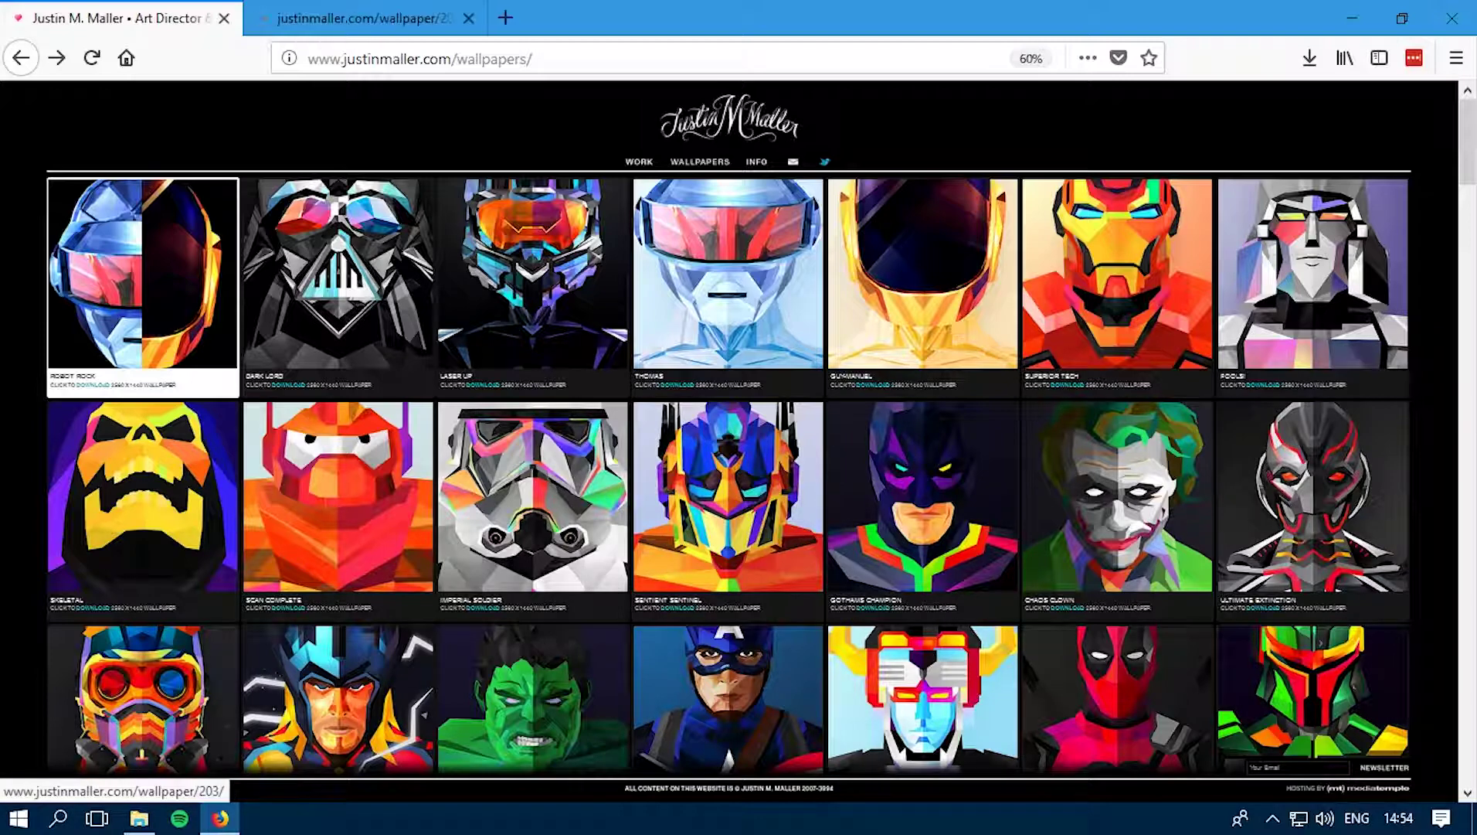
{"action": "middle_click", "coordinate": [337, 279]}
{"action": "middle_click", "coordinate": [534, 494]}
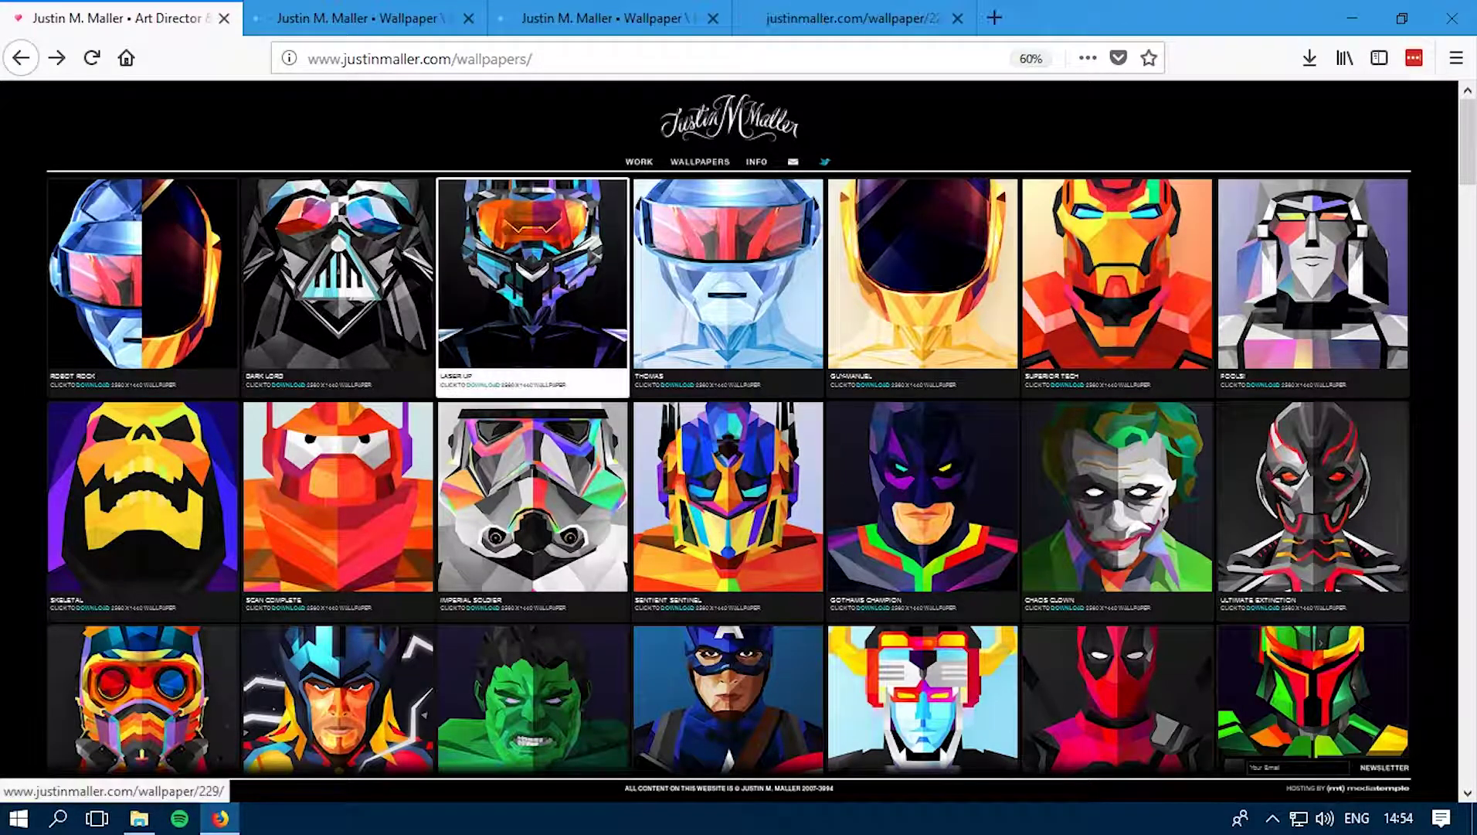
{"action": "middle_click", "coordinate": [728, 278]}
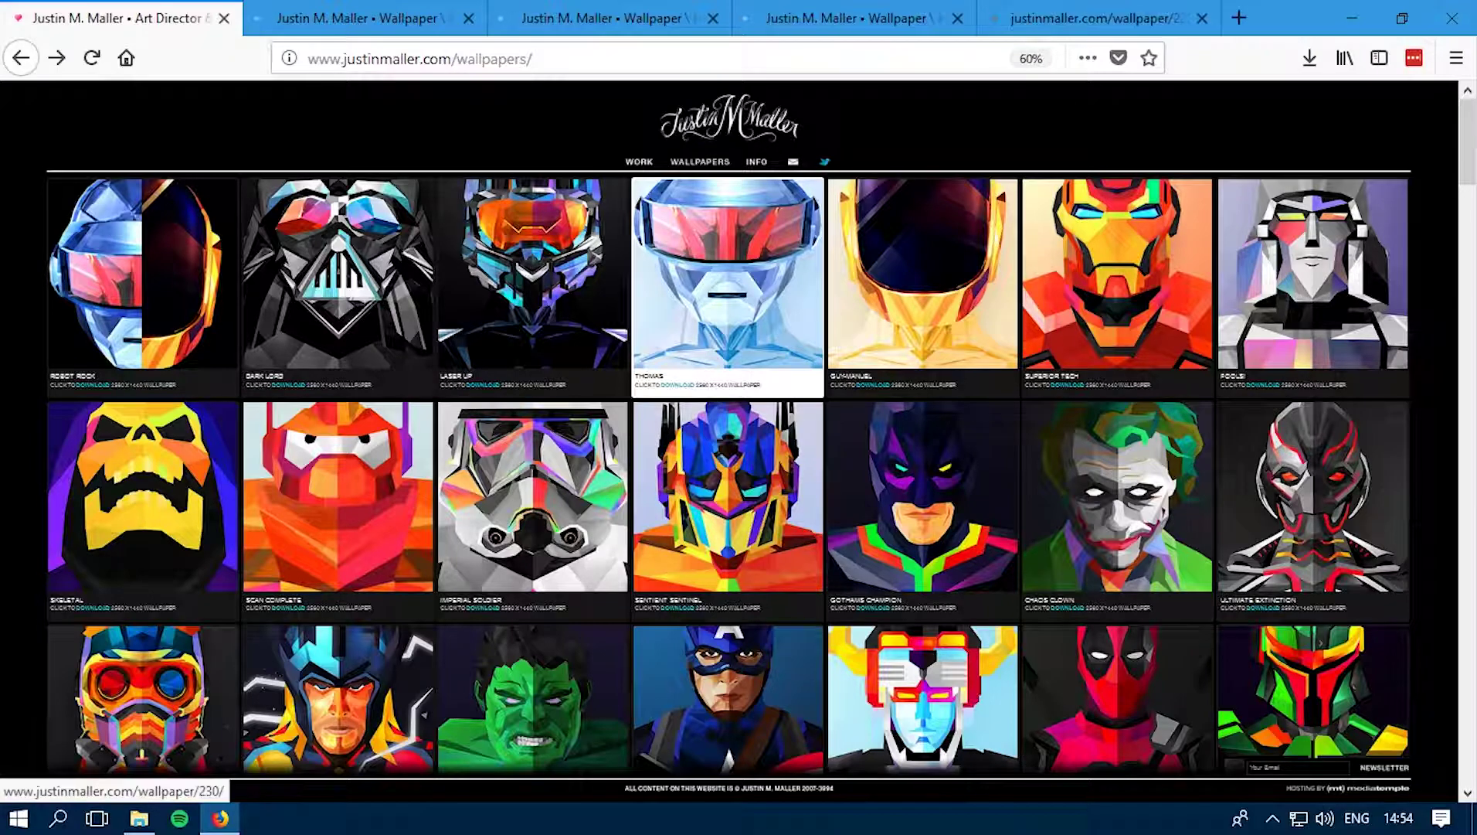
{"action": "middle_click", "coordinate": [923, 278]}
{"action": "middle_click", "coordinate": [1118, 278]}
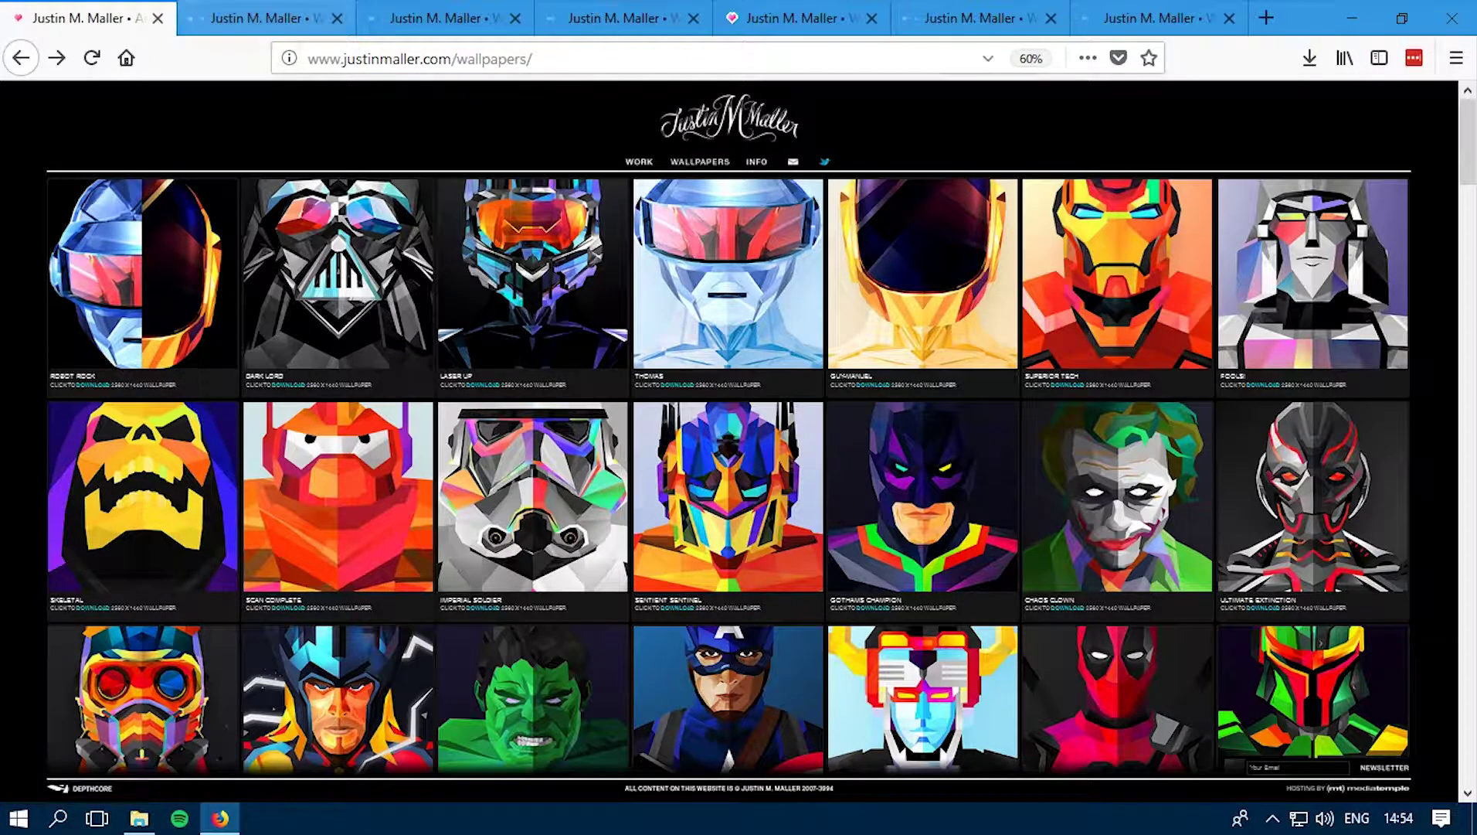
Step: Examine the opened wallpapers one after another, including Laser Up, Superior Tech and Robot Rock
{"action": "left_click", "coordinate": [623, 18]}
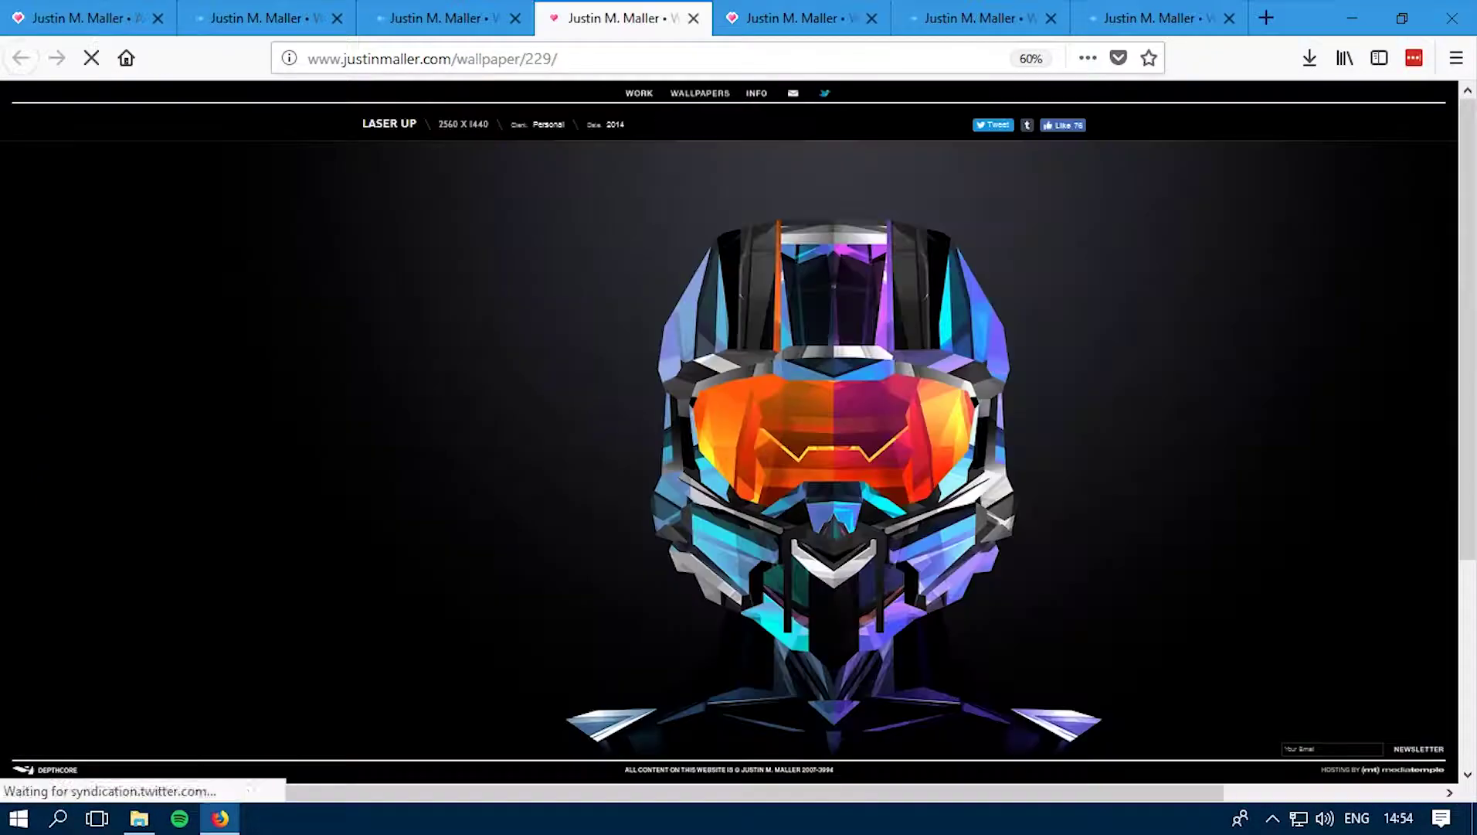
{"action": "scroll", "coordinate": [728, 433], "scroll_direction": "down", "scroll_amount": 5}
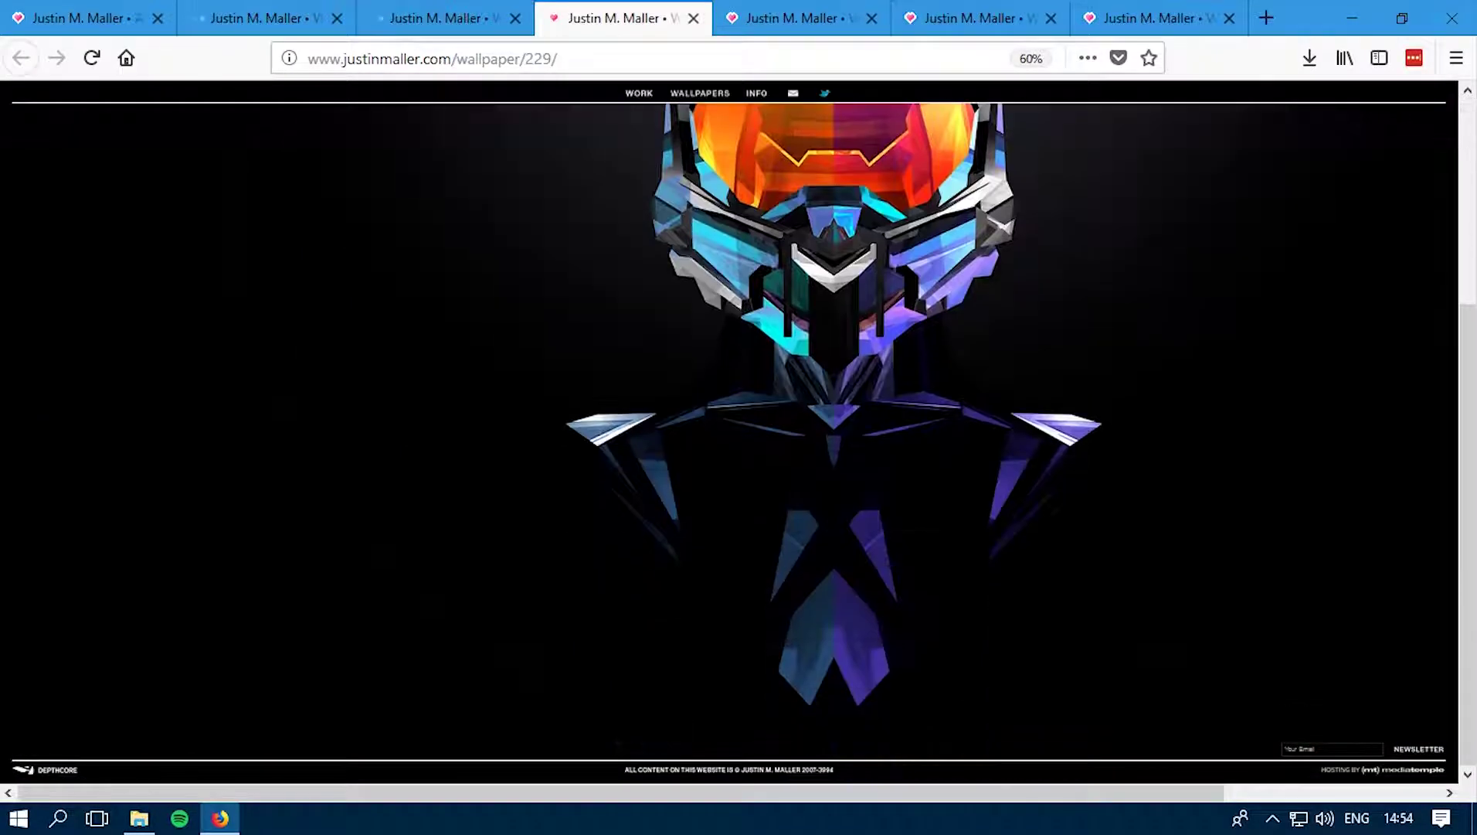
{"action": "scroll", "coordinate": [729, 433], "scroll_direction": "up", "scroll_amount": 5}
{"action": "left_click", "coordinate": [802, 18]}
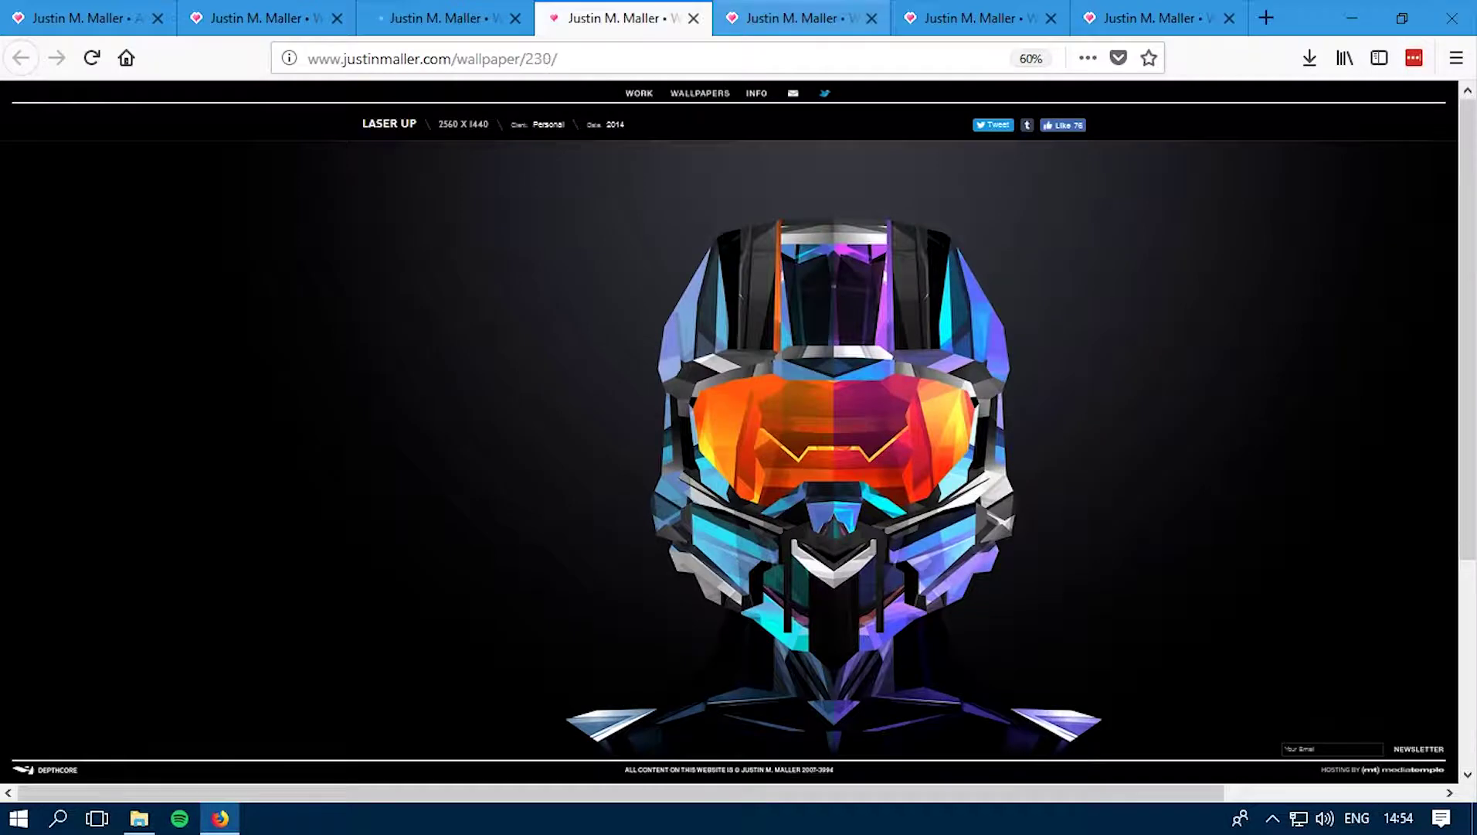
{"action": "key", "text": "ctrl+Tab"}
{"action": "key", "text": "ctrl+Tab"}
{"action": "key", "text": "ctrl+Tab"}
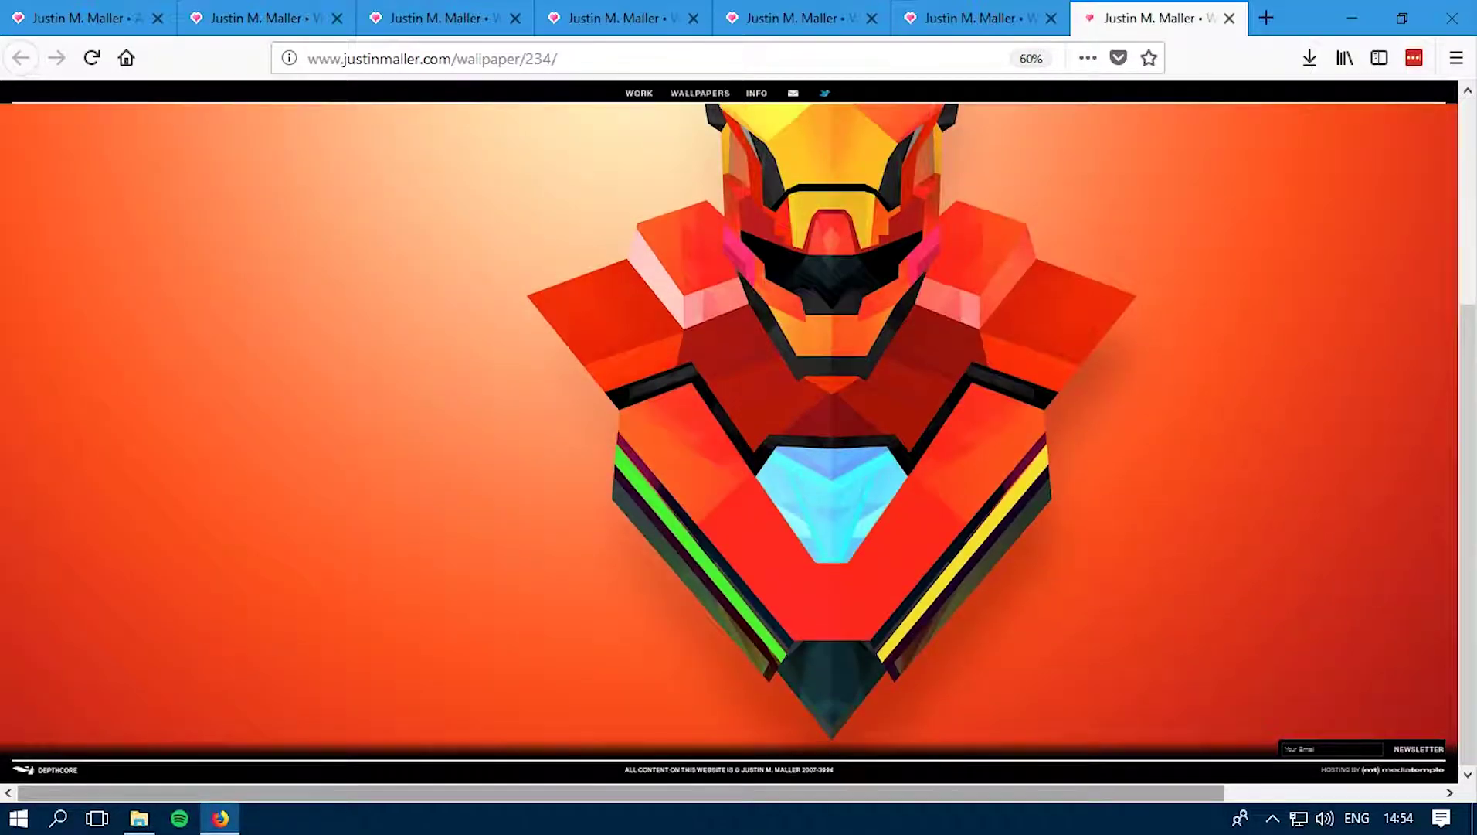
{"action": "scroll", "coordinate": [730, 425], "scroll_direction": "right", "scroll_amount": 2}
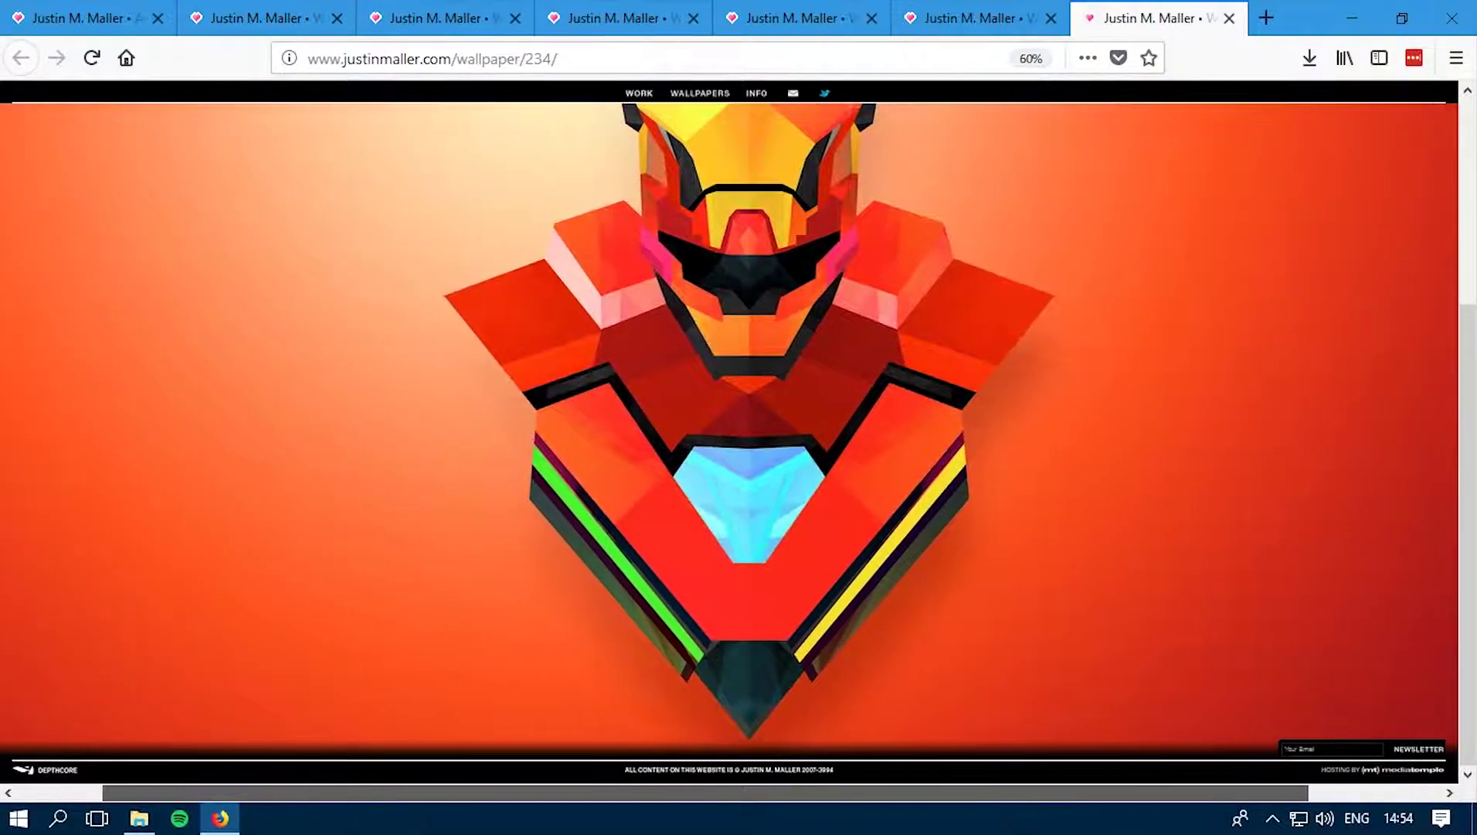
{"action": "scroll", "coordinate": [730, 425], "scroll_direction": "up", "scroll_amount": 5}
{"action": "scroll", "coordinate": [729, 425], "scroll_direction": "down", "scroll_amount": 5}
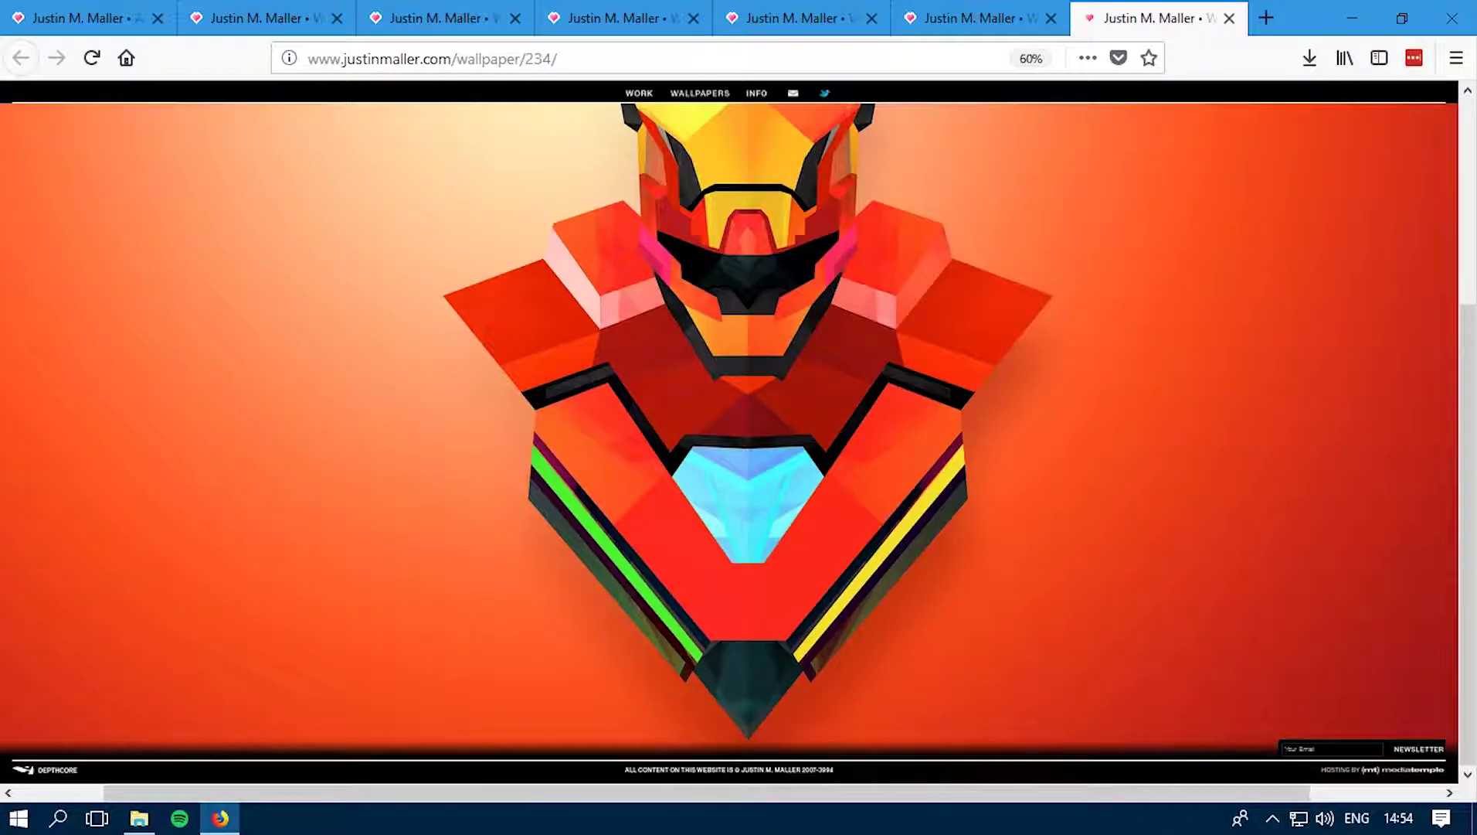
{"action": "scroll", "coordinate": [729, 425], "scroll_direction": "up", "scroll_amount": 3}
{"action": "left_click", "coordinate": [255, 18]}
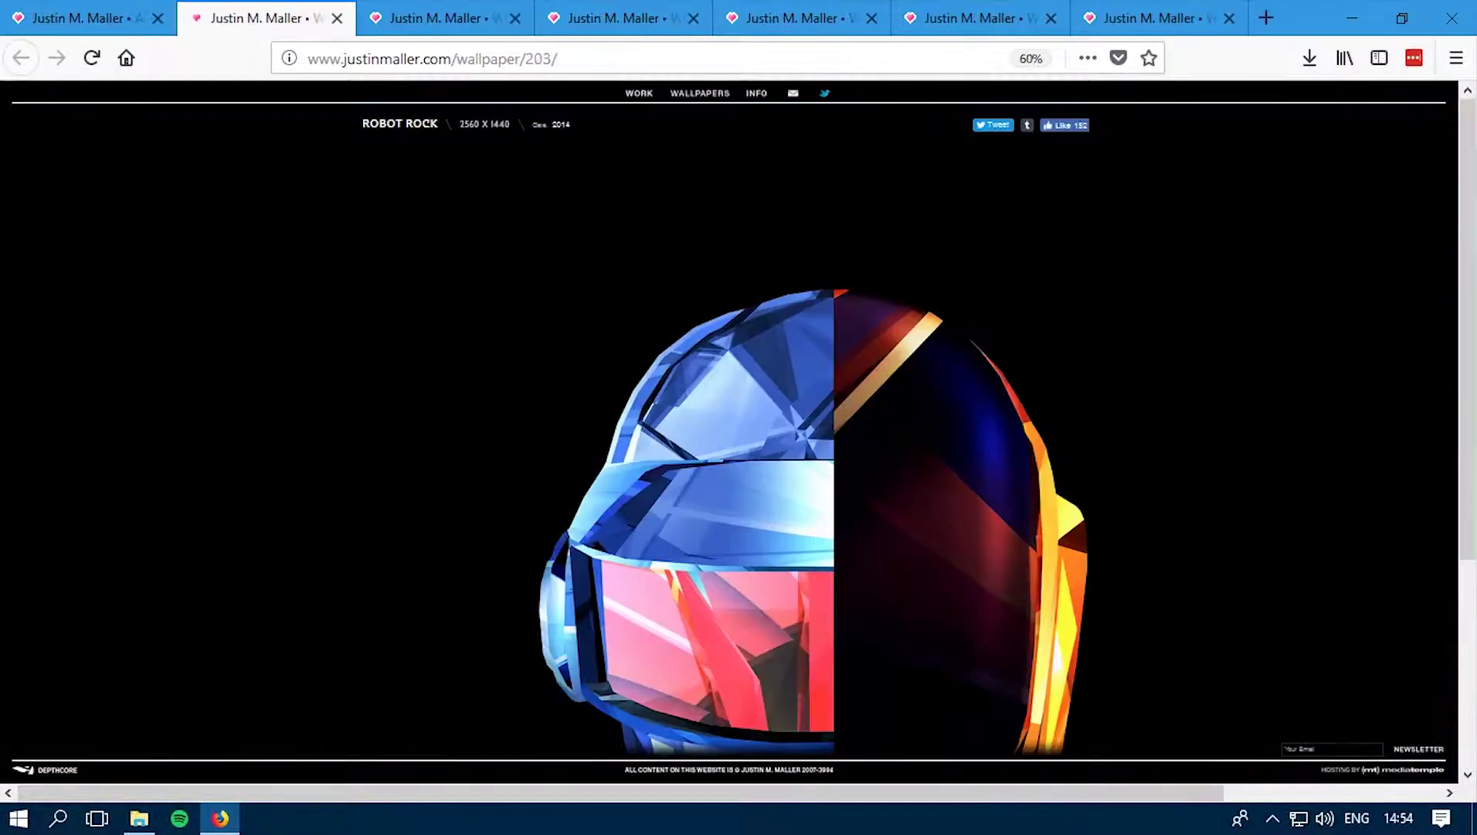
{"action": "scroll", "coordinate": [729, 425], "scroll_direction": "down", "scroll_amount": 3}
Step: Switch to the Downloads folder in File Explorer and look over its files, ending with the WP_Winterborn-2560x1440_00000 image selected
{"action": "key", "text": "alt+Tab"}
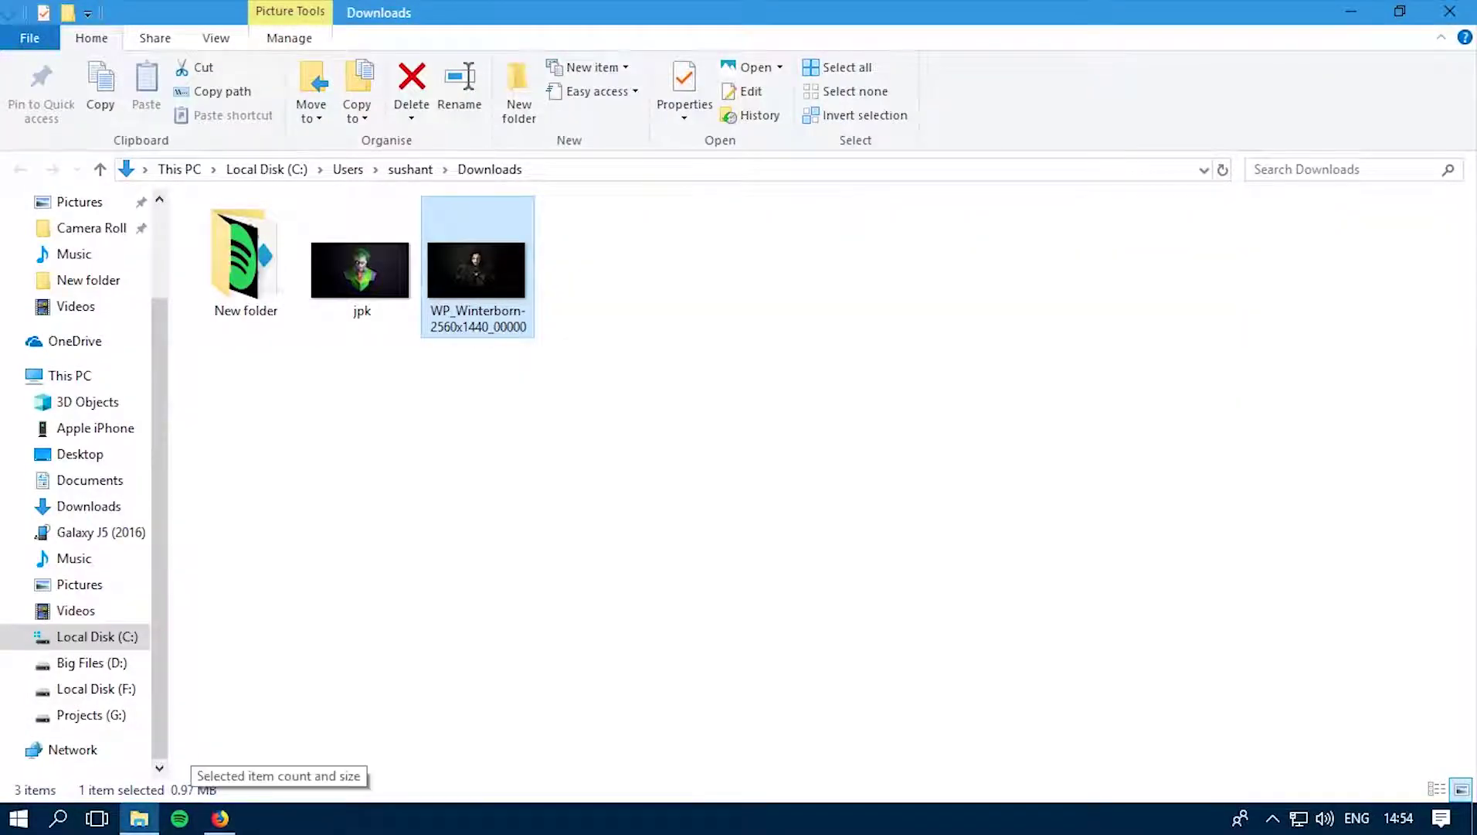
{"action": "key", "text": "Left"}
{"action": "key", "text": "ctrl+a"}
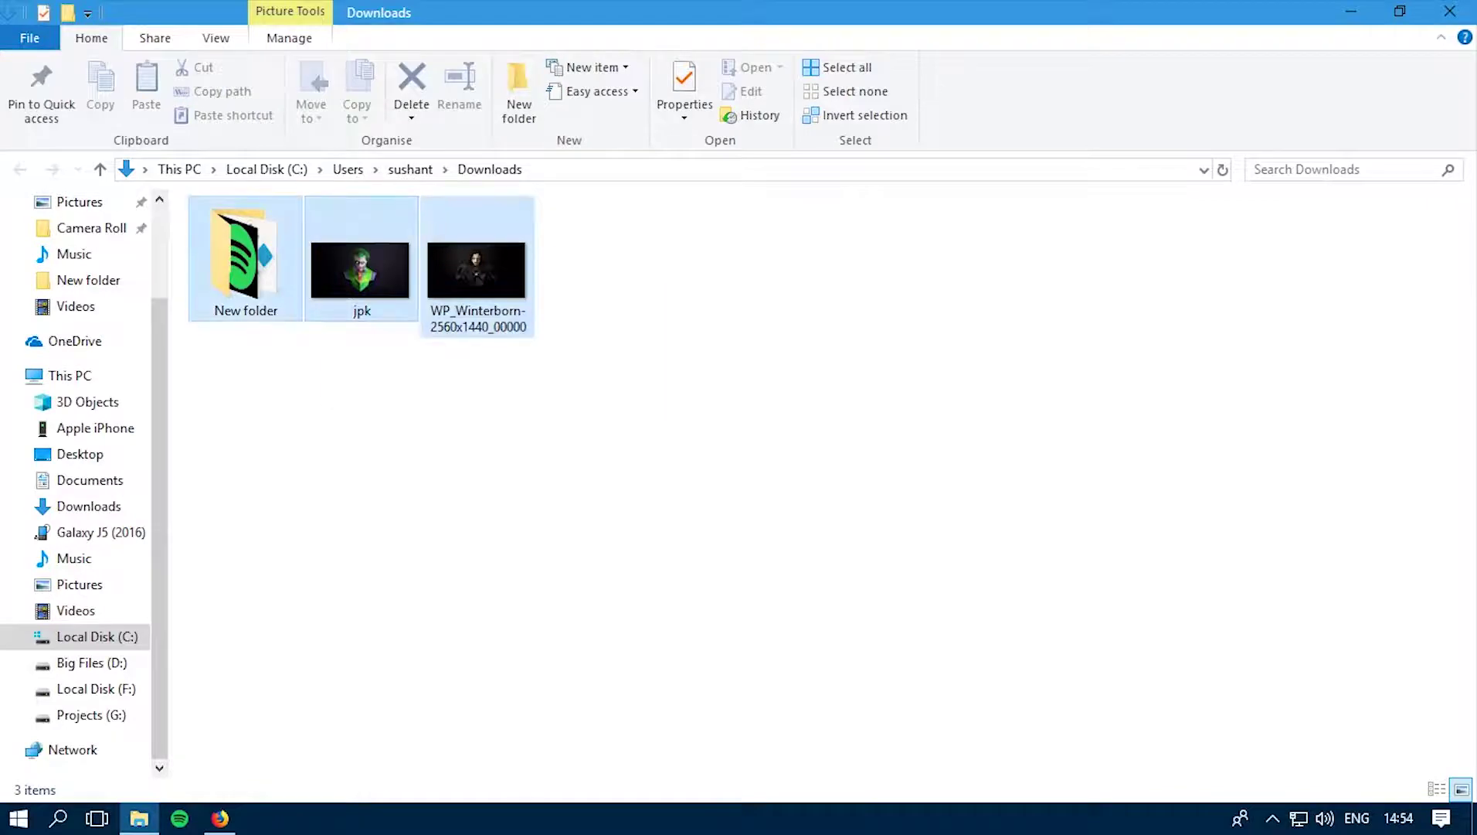
{"action": "key", "text": "Right"}
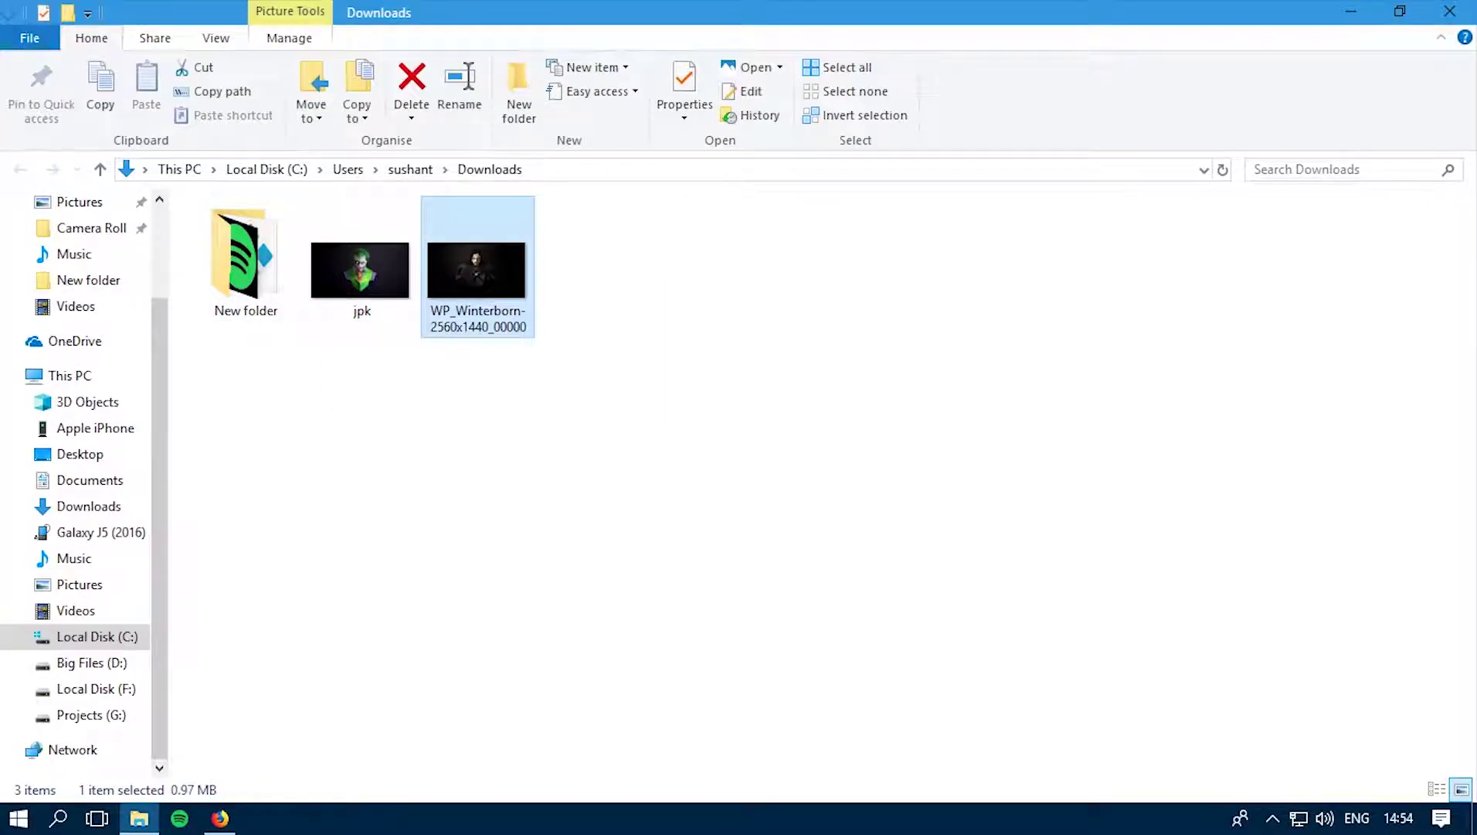
Step: Switch back to Firefox, revisit the Robot Rock page and the gallery, and bring up the Laser Up wallpaper
{"action": "key", "text": "alt+Tab"}
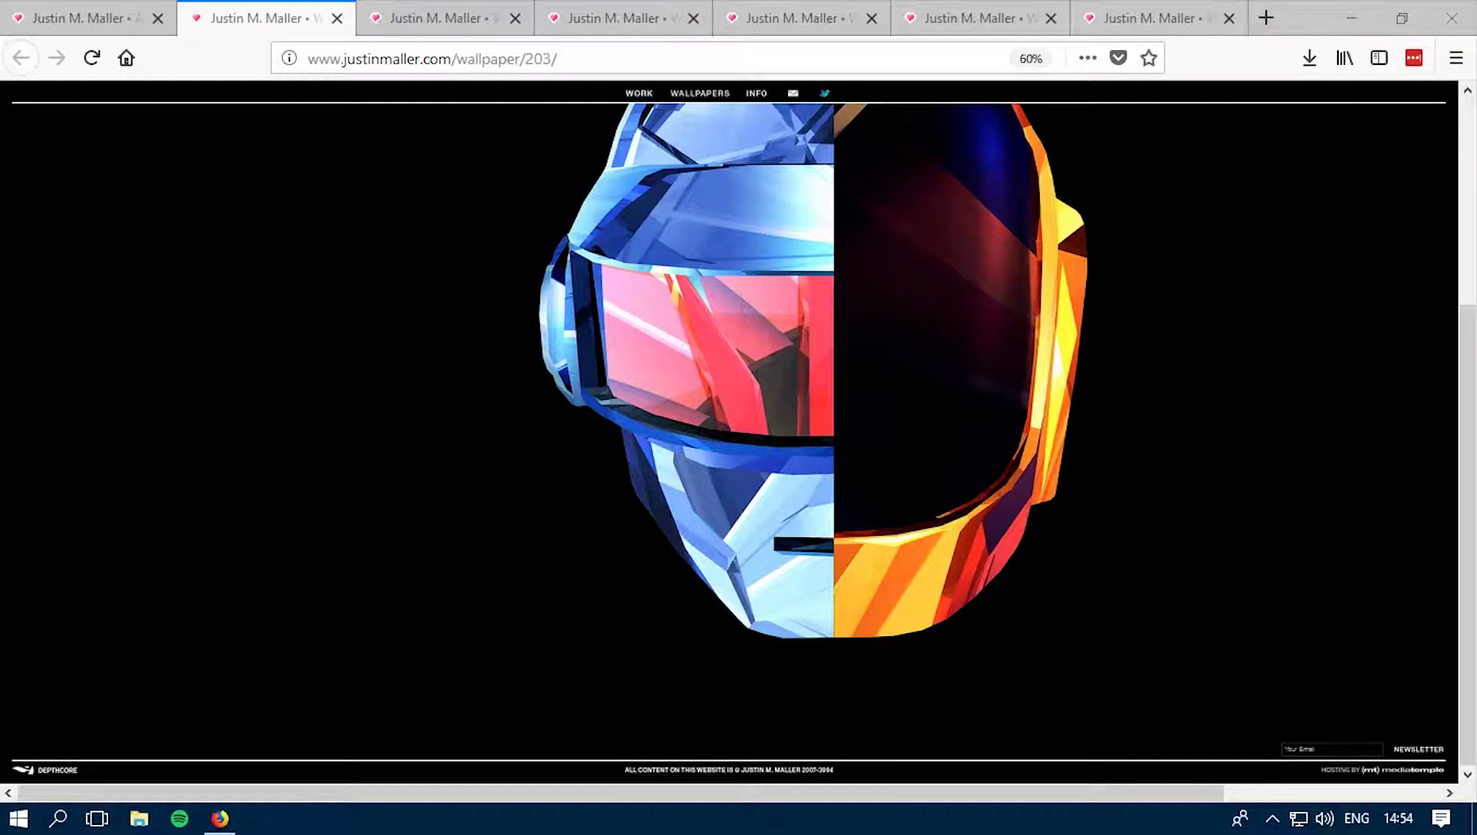
{"action": "scroll", "coordinate": [734, 425], "scroll_direction": "up", "scroll_amount": 3}
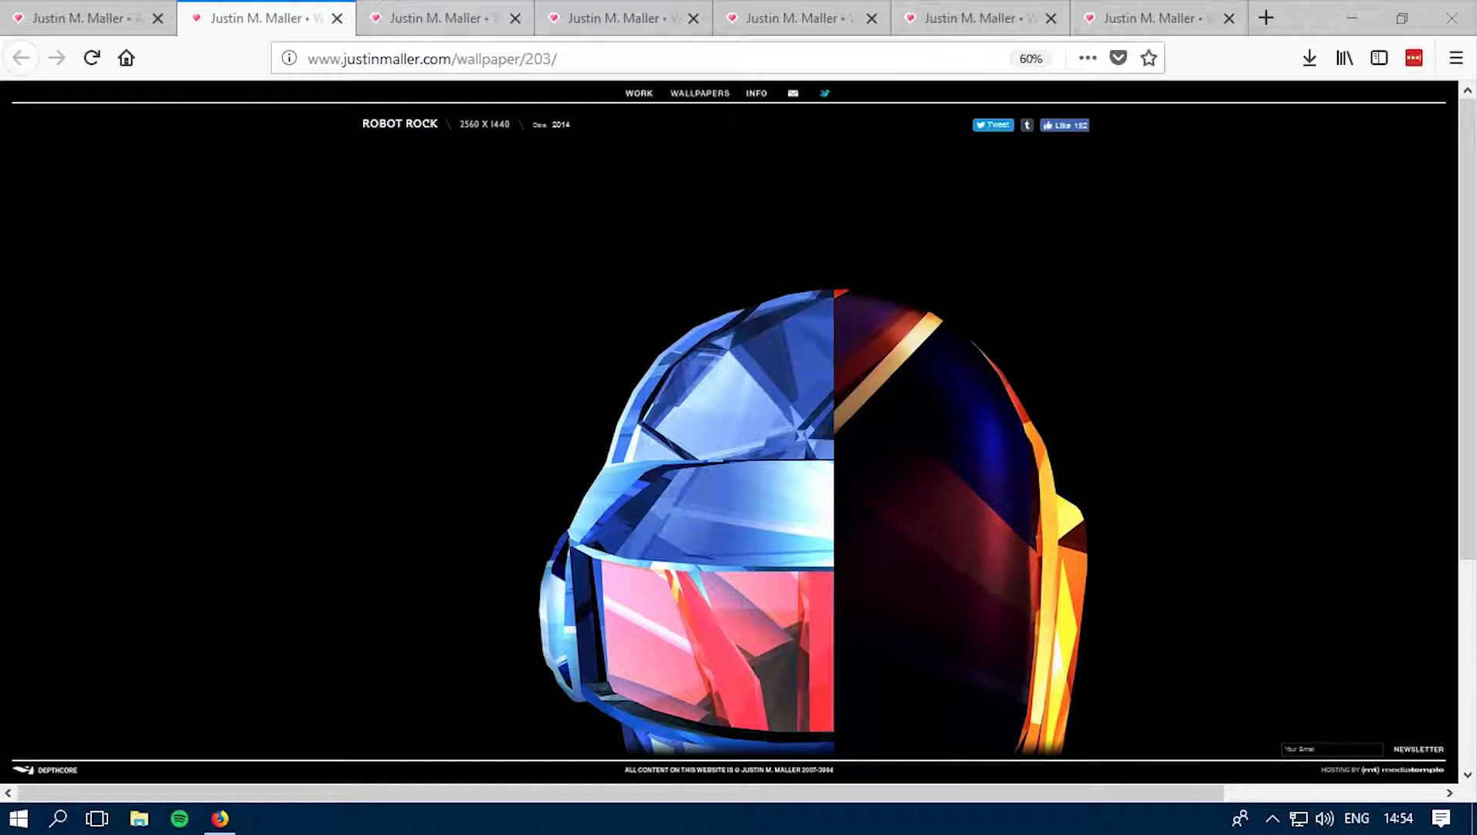
{"action": "key", "text": "ctrl+shift+Tab"}
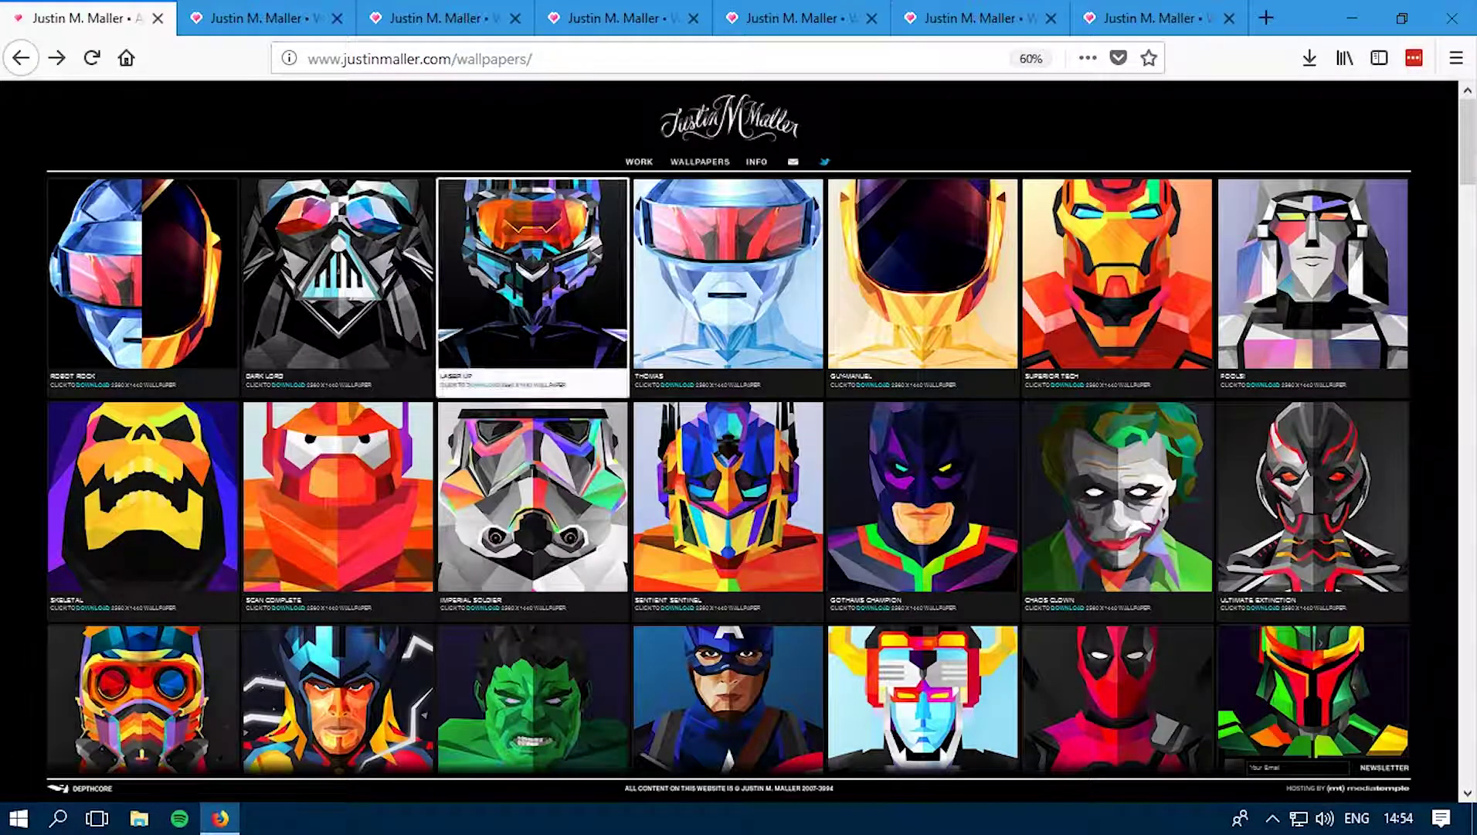
{"action": "left_click", "coordinate": [615, 18]}
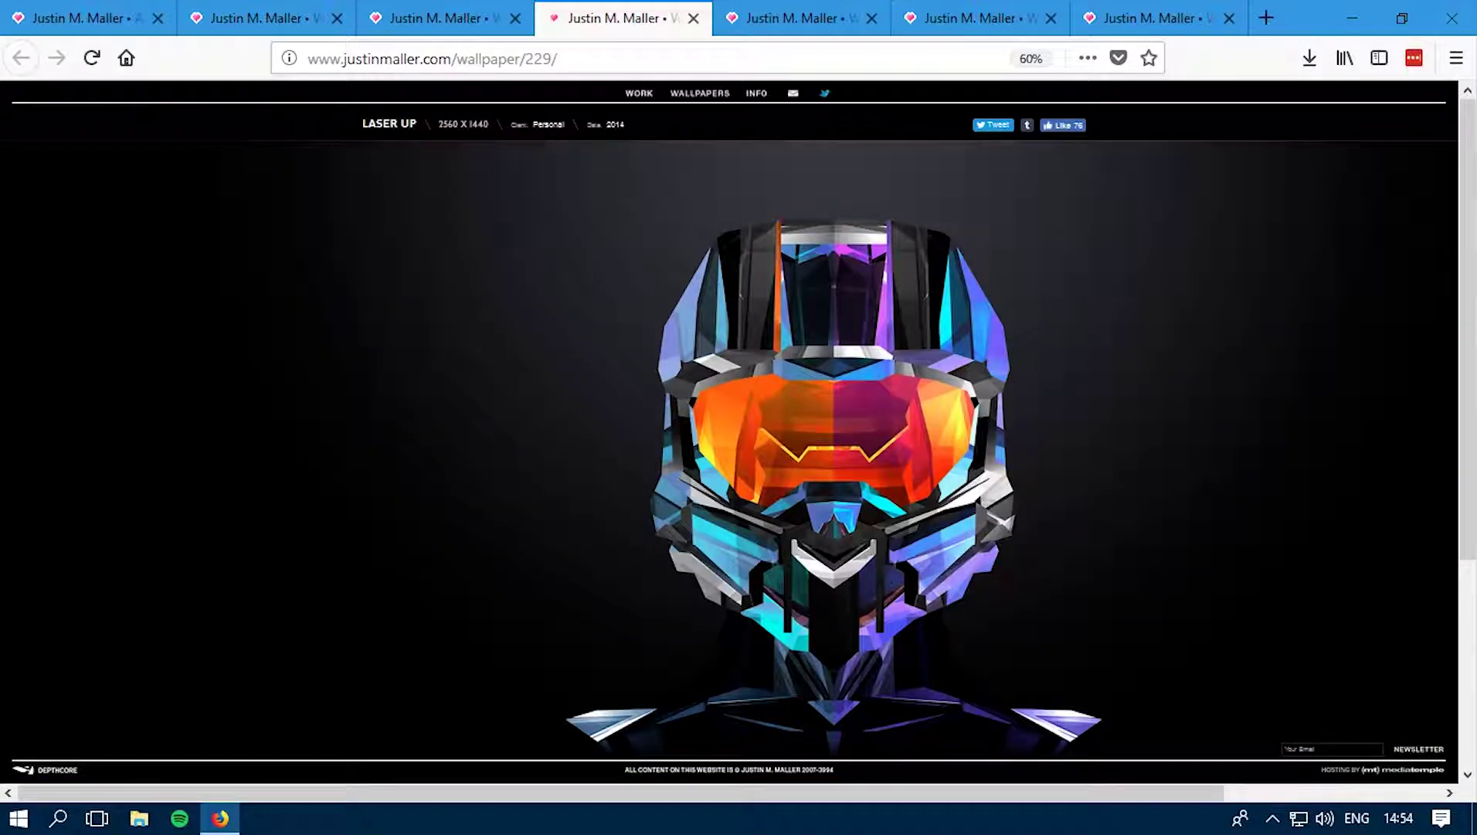